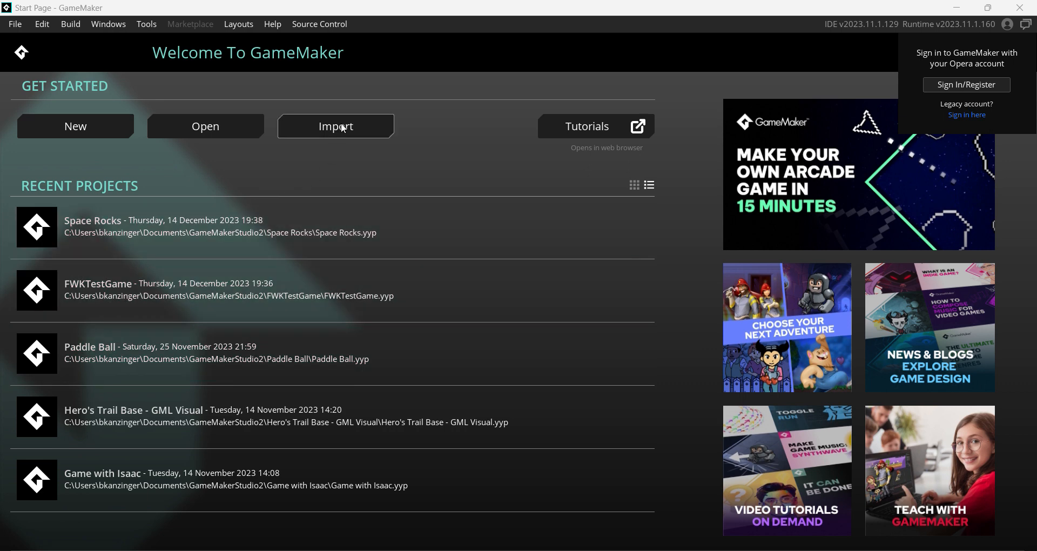
Step: Create a new game project from the Blank Game template and name it "Scrolling Shooter"
left_click(77, 126)
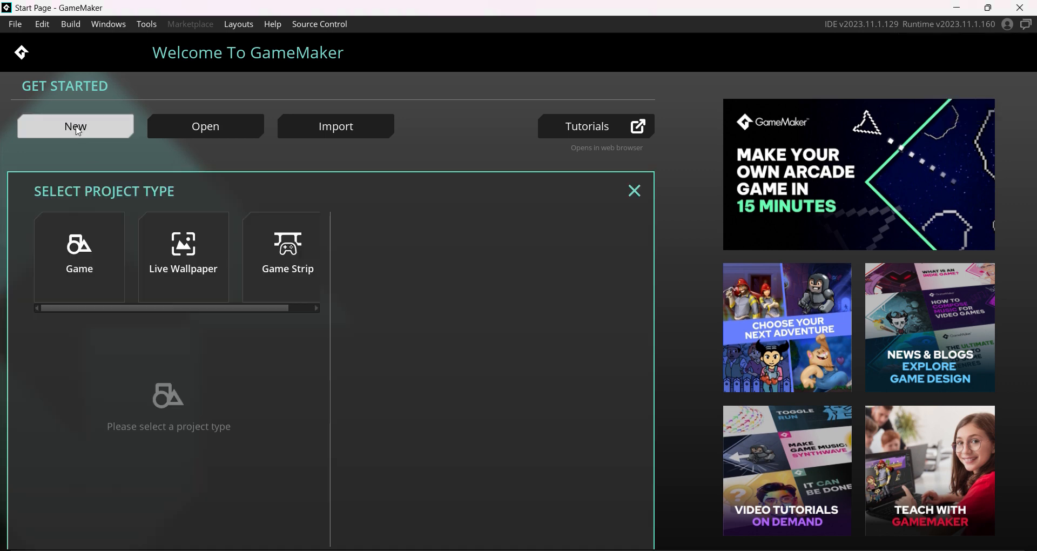
left_click(87, 272)
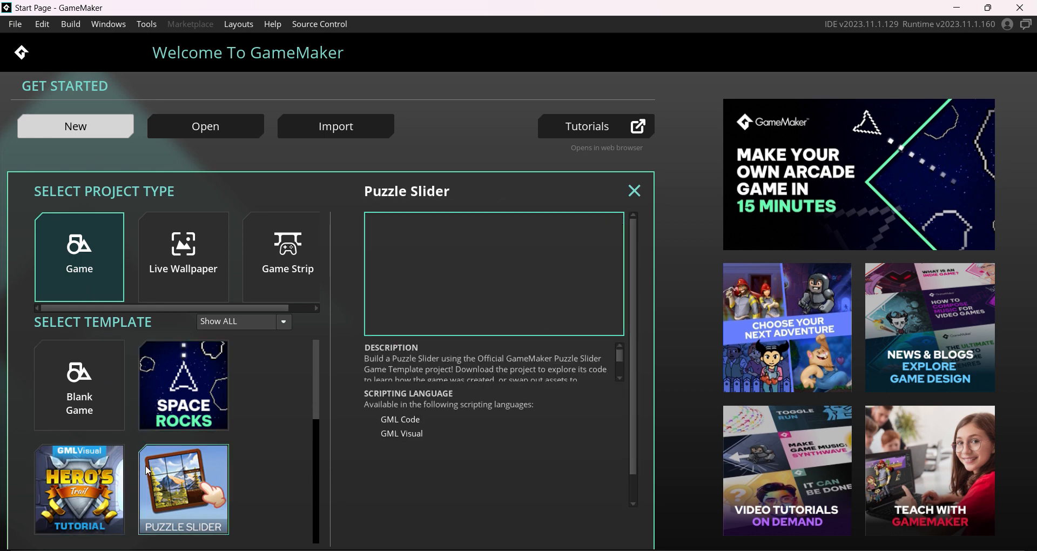
left_click(83, 379)
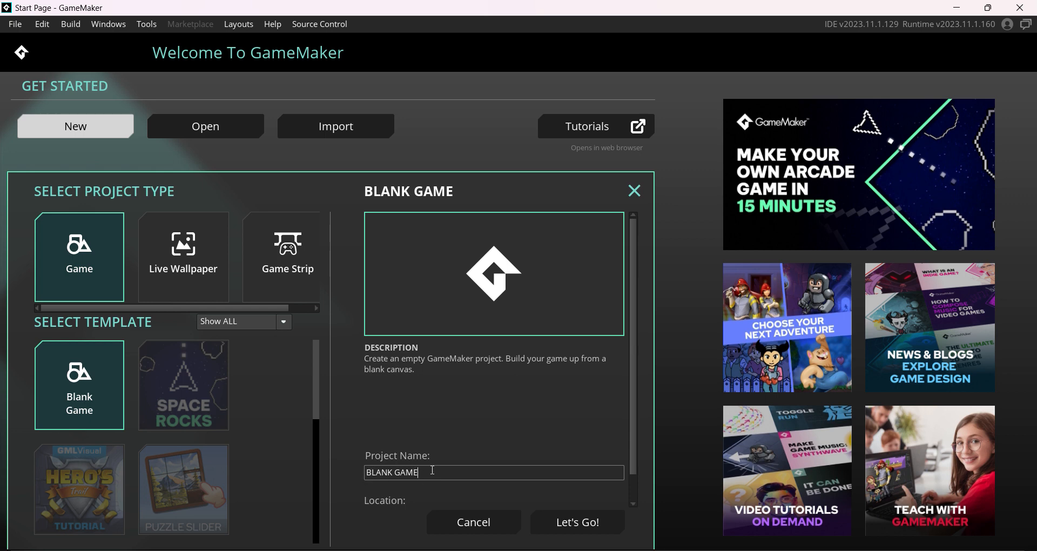
left_click_drag(433, 470, 366, 472)
type("Scrolling Shooter")
left_click(593, 521)
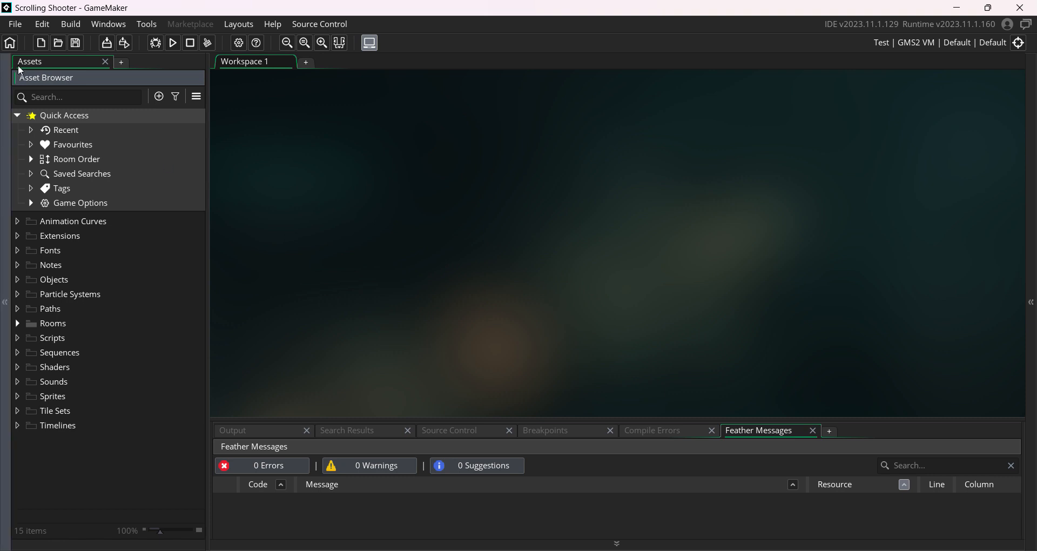
Step: Swap the dock sides of the Asset Browser and the Inspector
left_click_drag(50, 79, 1023, 85)
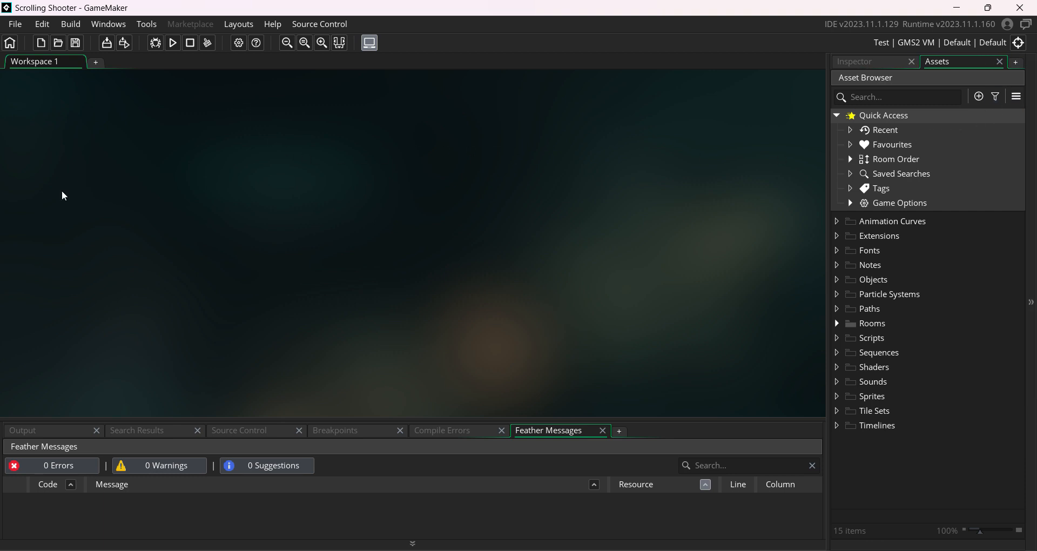
left_click(884, 60)
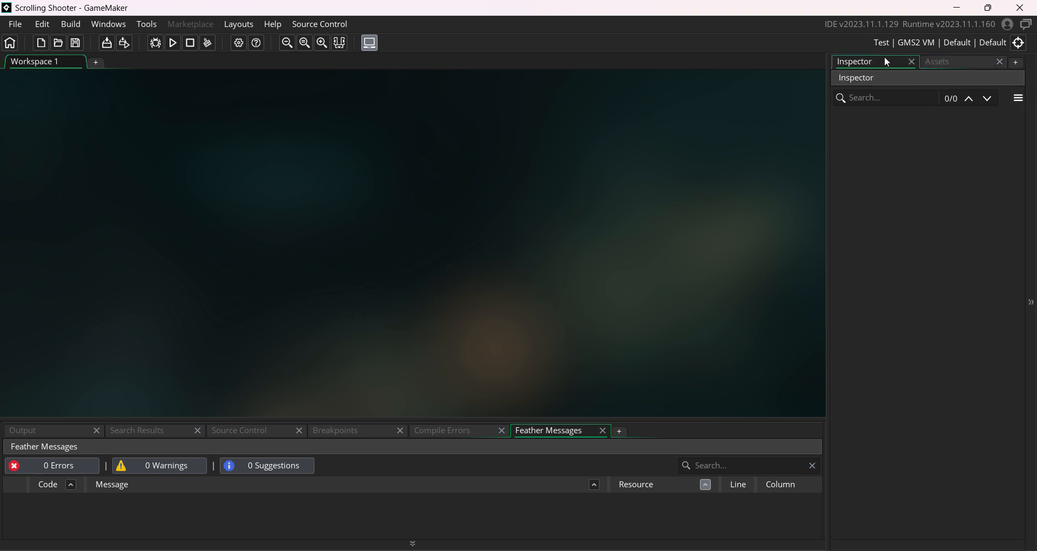
left_click_drag(884, 60, 64, 151)
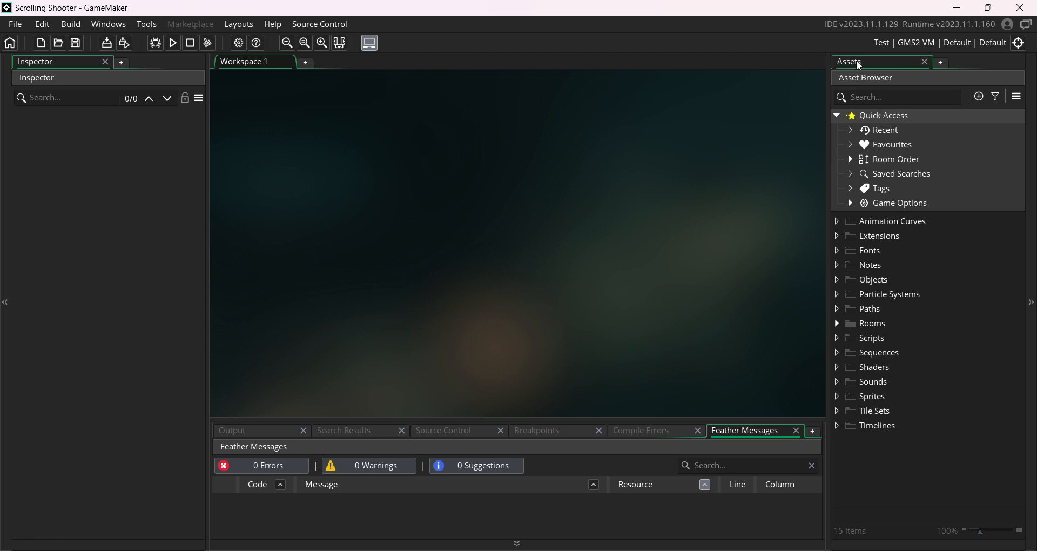
Step: Group the Asset Browser with the Inspector in one dock and switch between the two
left_click_drag(857, 61, 79, 80)
left_click(40, 63)
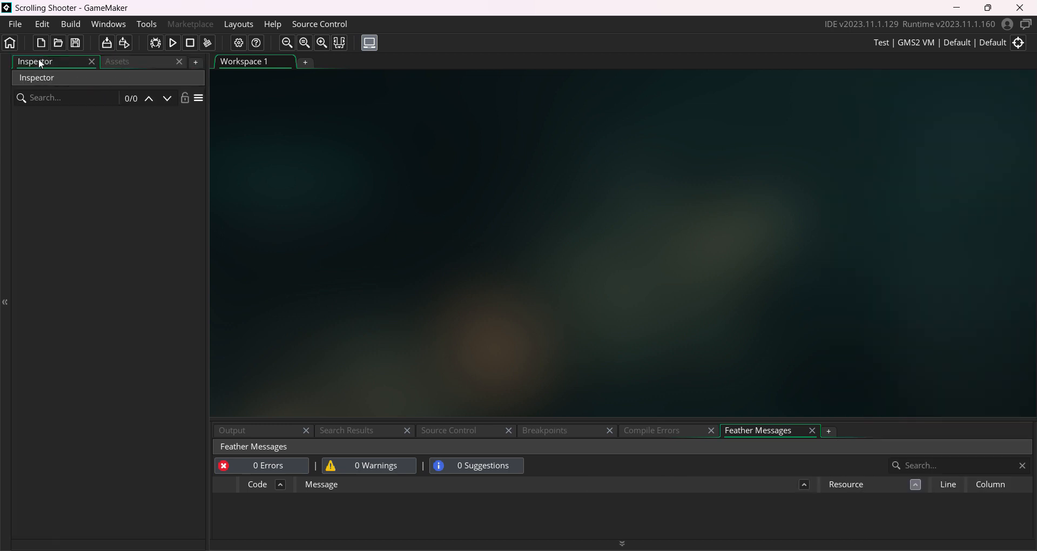
left_click(123, 66)
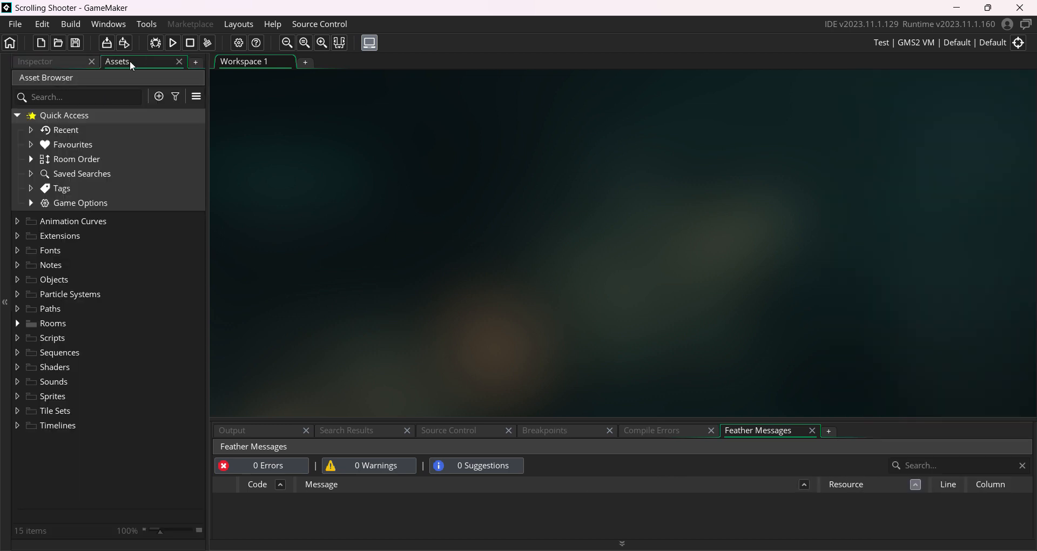
Step: Separate the Asset Browser from the Inspector and return each to its original dock side
left_click_drag(130, 60, 1032, 137)
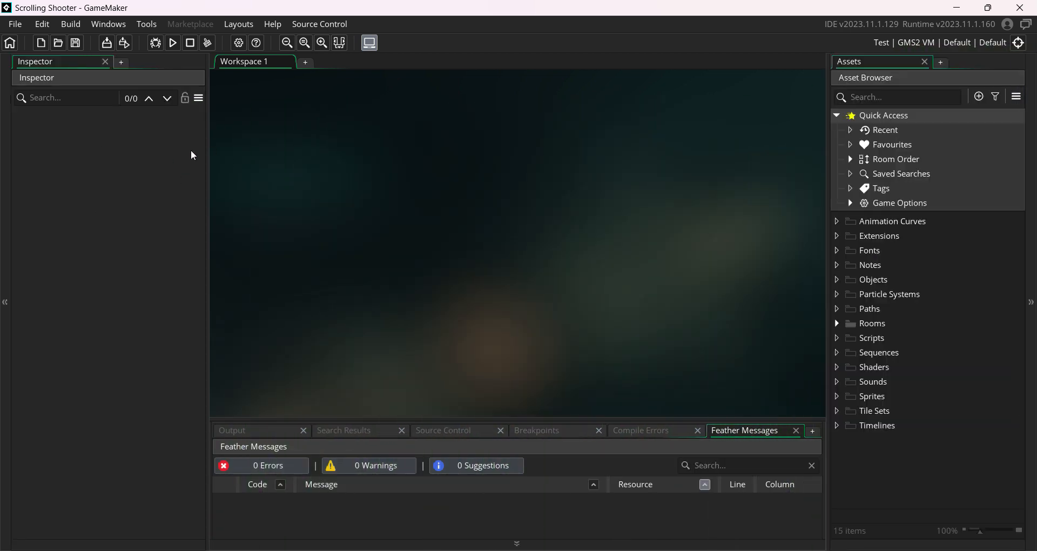
left_click_drag(881, 64, 1029, 78)
left_click(50, 61)
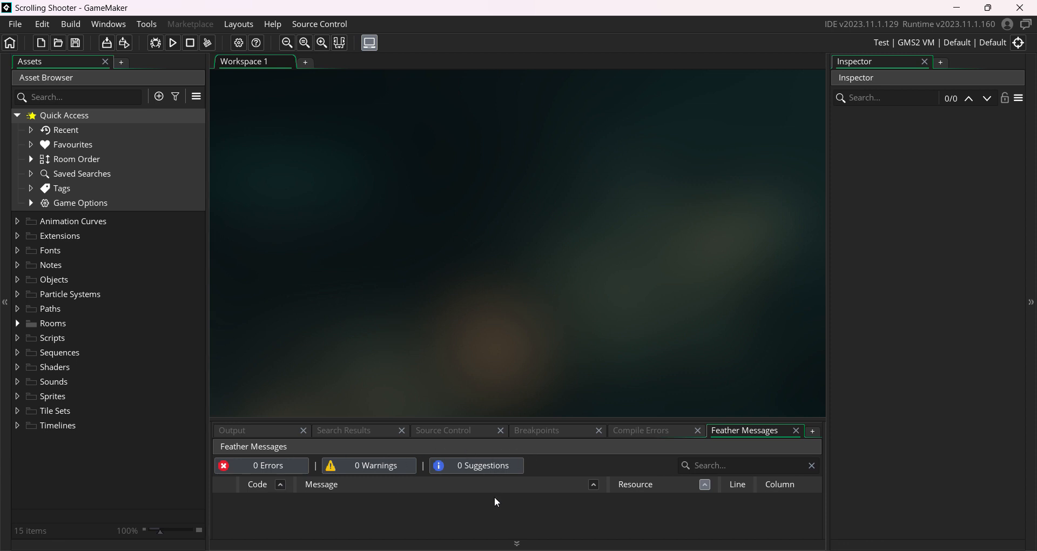
Step: Collapse the output and Inspector docks, and expand both again
left_click(518, 545)
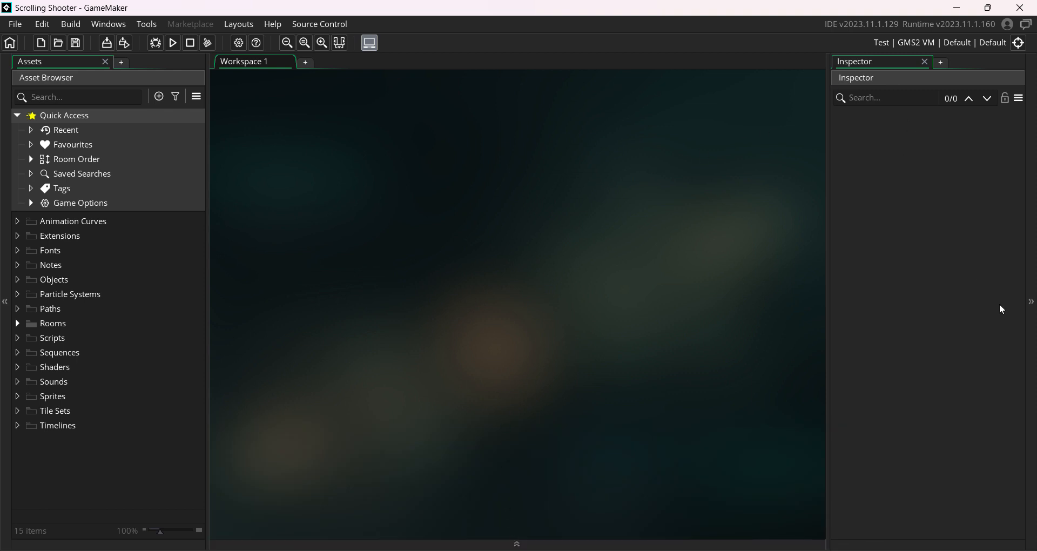
left_click(1032, 303)
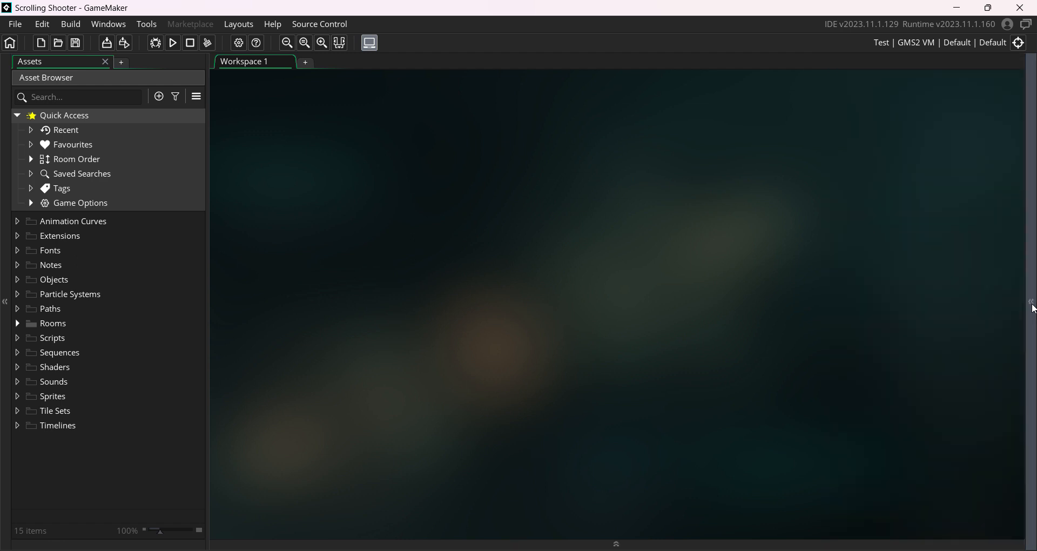
left_click(1032, 309)
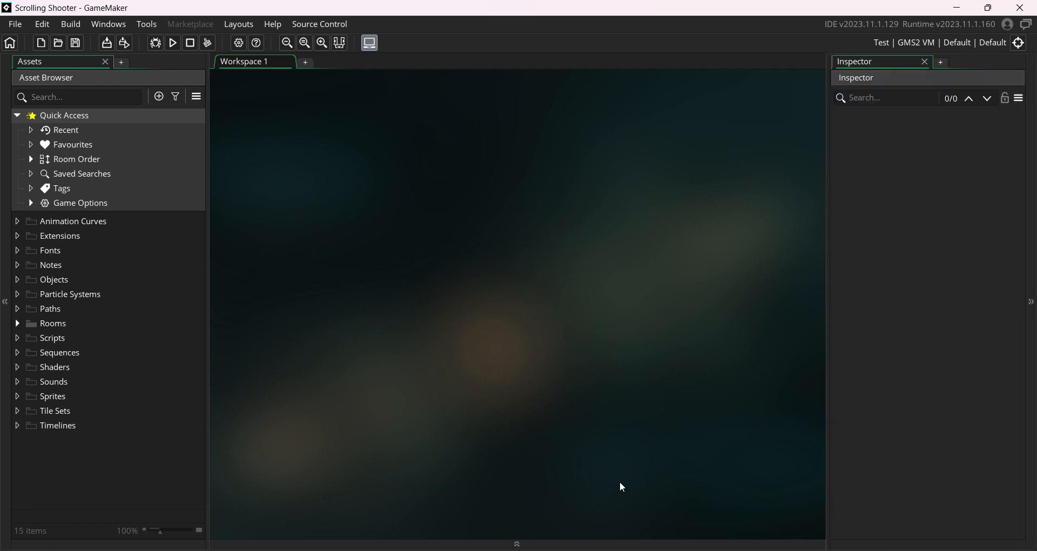
left_click(516, 544)
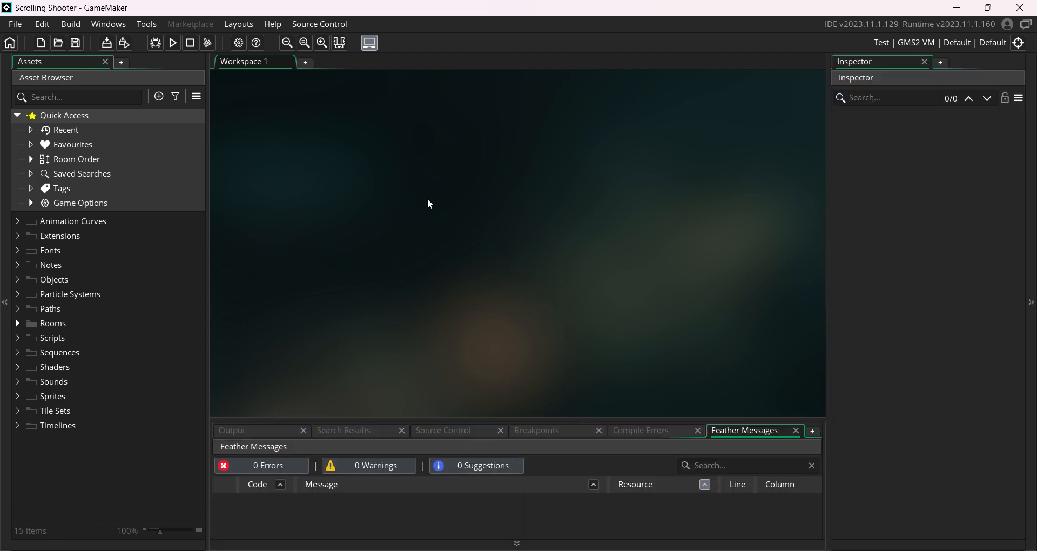
Step: Collapse and expand all dock panels together twice
left_click(342, 44)
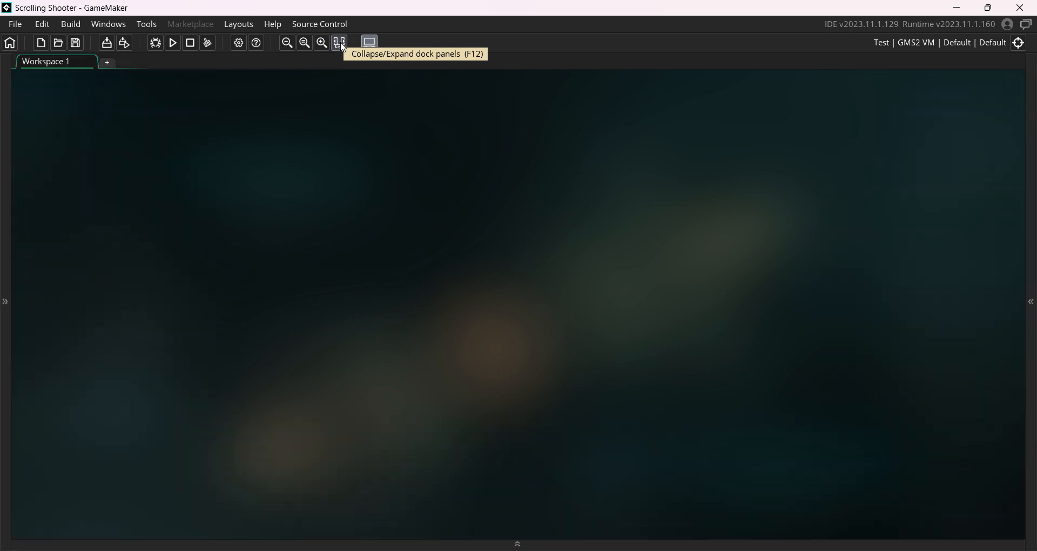
left_click(341, 44)
left_click(341, 45)
left_click(341, 44)
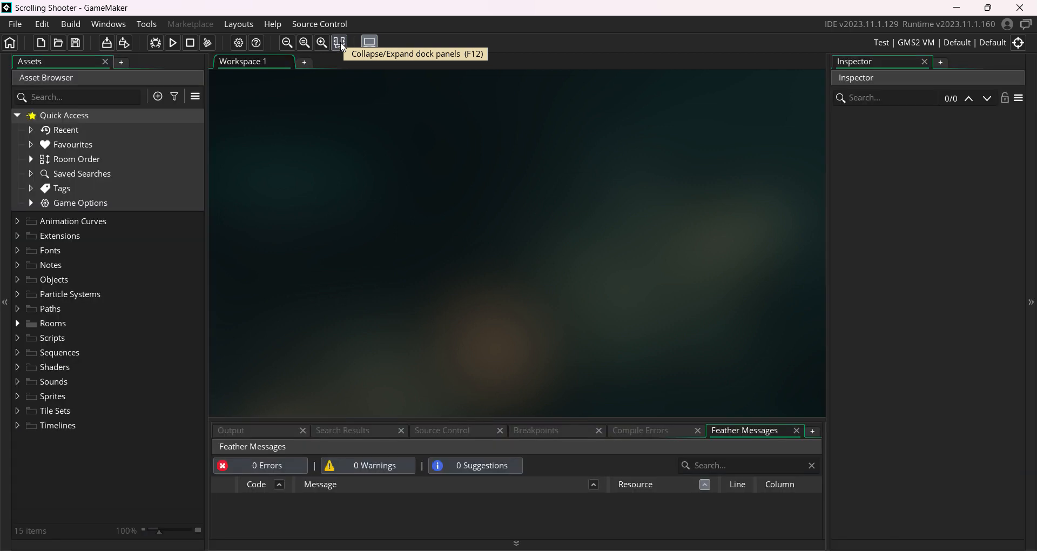
Step: Collapse the output dock and the Inspector dock, leaving the Asset Browser open beside the workspace
left_click(521, 545)
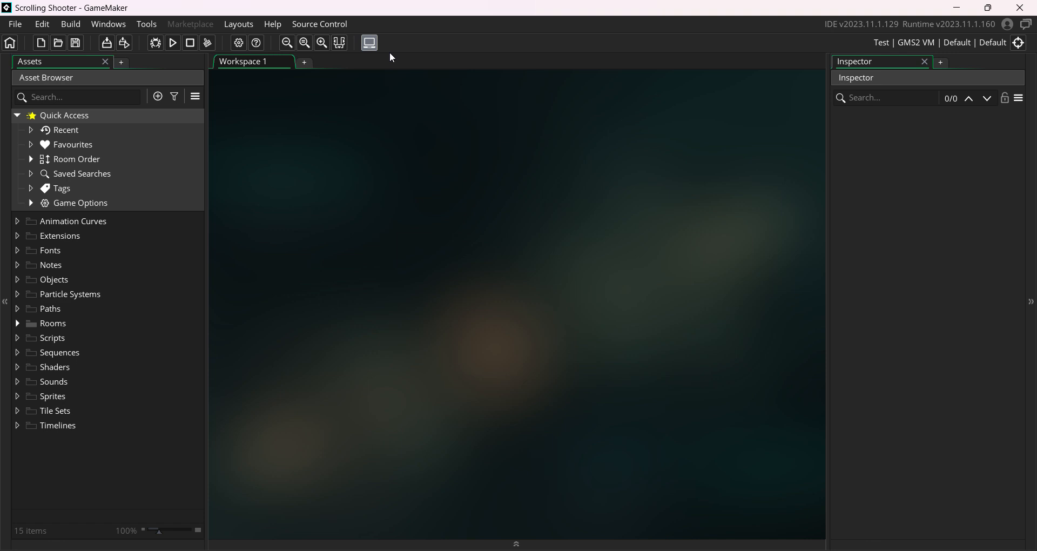
left_click(339, 44)
left_click(339, 45)
left_click(339, 45)
left_click(339, 45)
left_click(519, 545)
left_click(518, 545)
left_click(1032, 305)
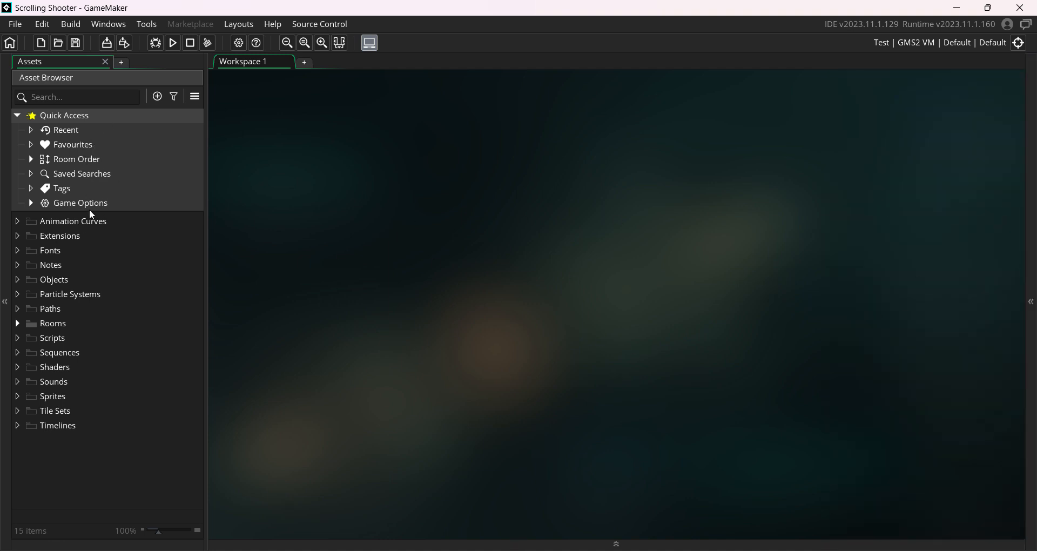
Step: Collapse the Quick Access section of the Asset Browser and check the contents of the Rooms folder
left_click(17, 117)
left_click(18, 116)
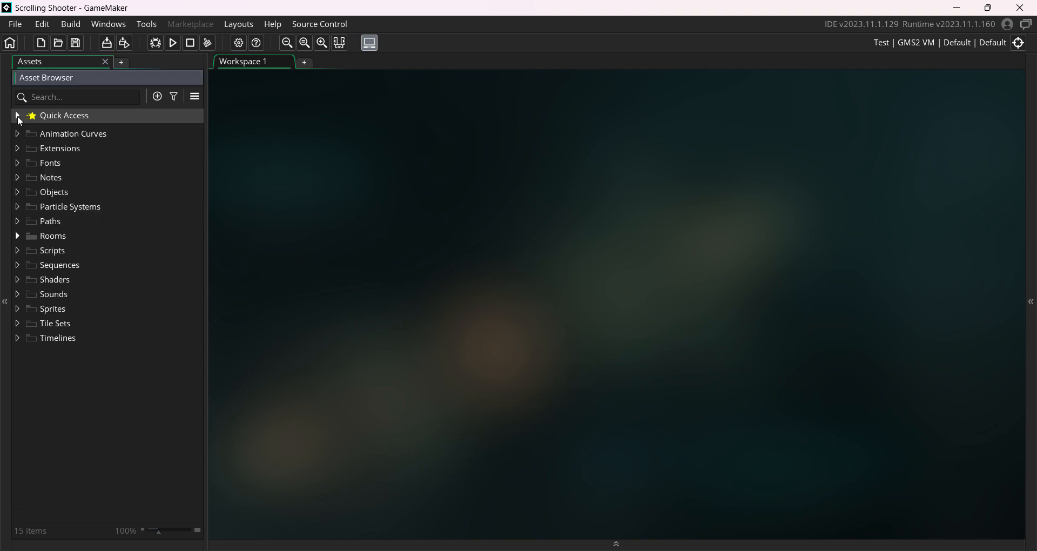
left_click(18, 116)
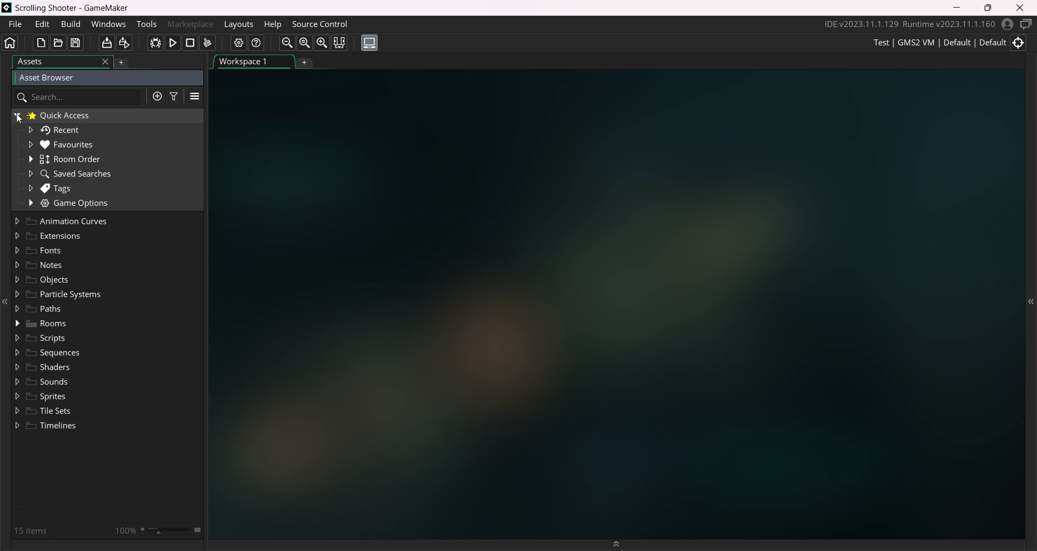
left_click(18, 116)
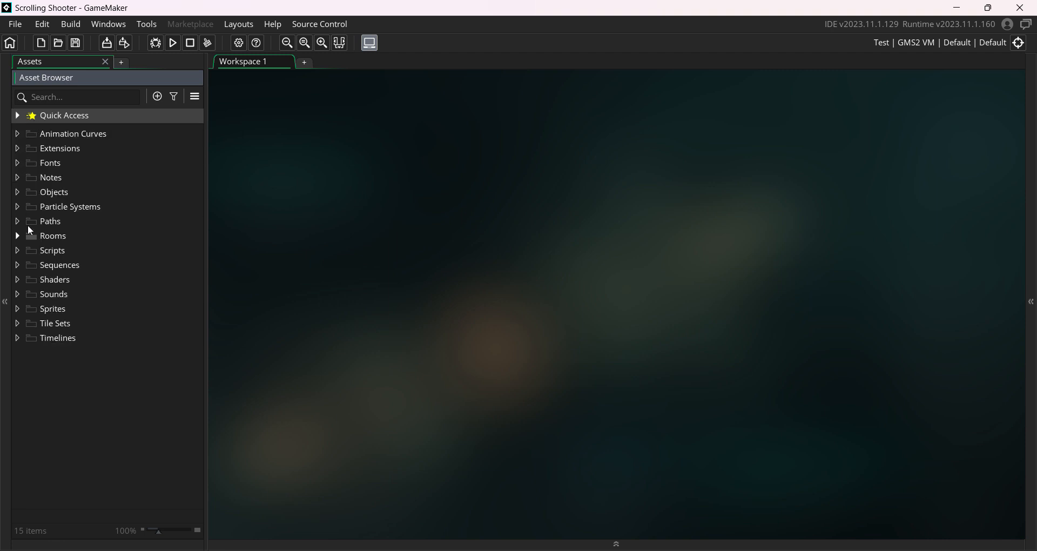
left_click(17, 237)
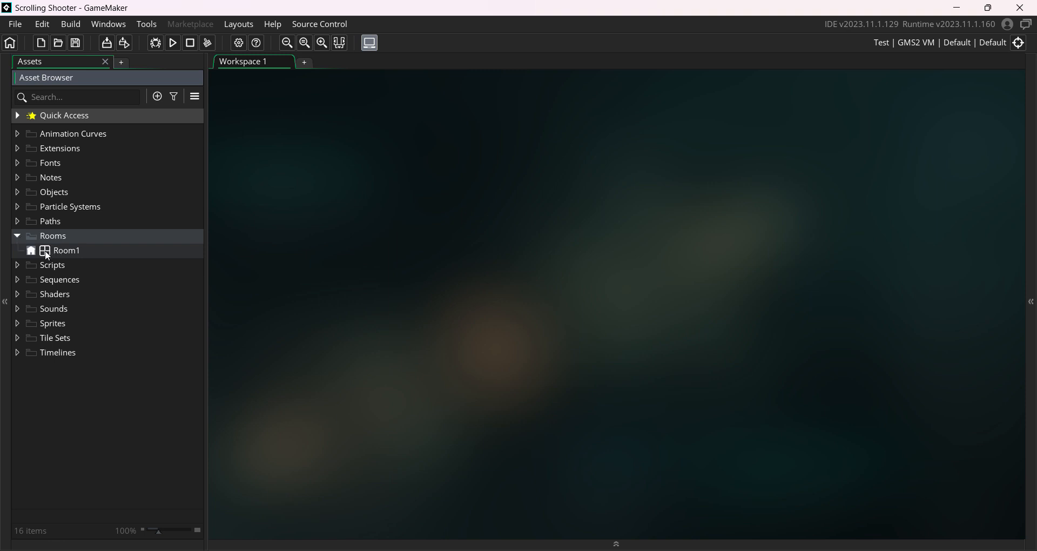
left_click(18, 237)
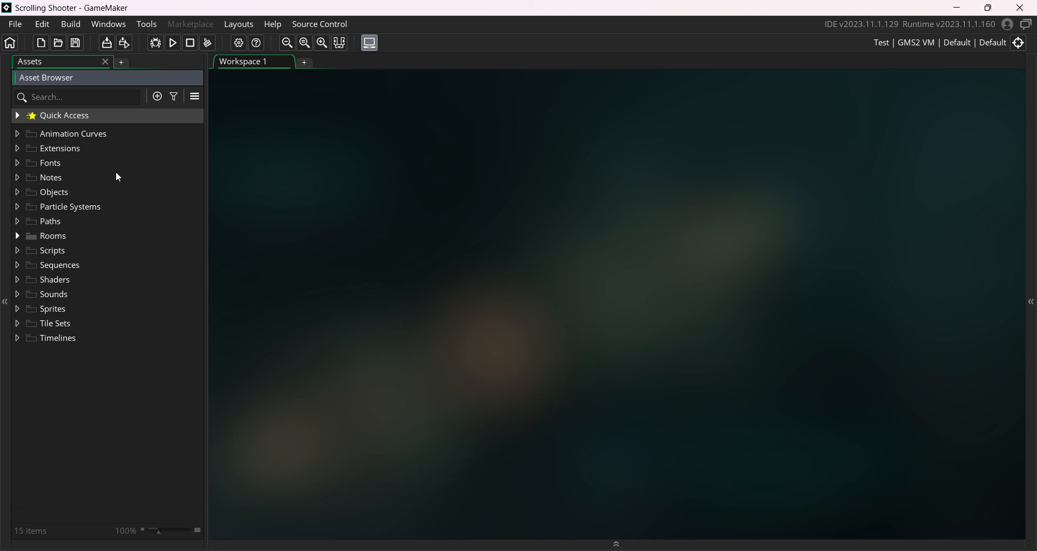
Step: Delete the Animation Curves and Extensions folders from the Asset Browser
left_click(77, 134)
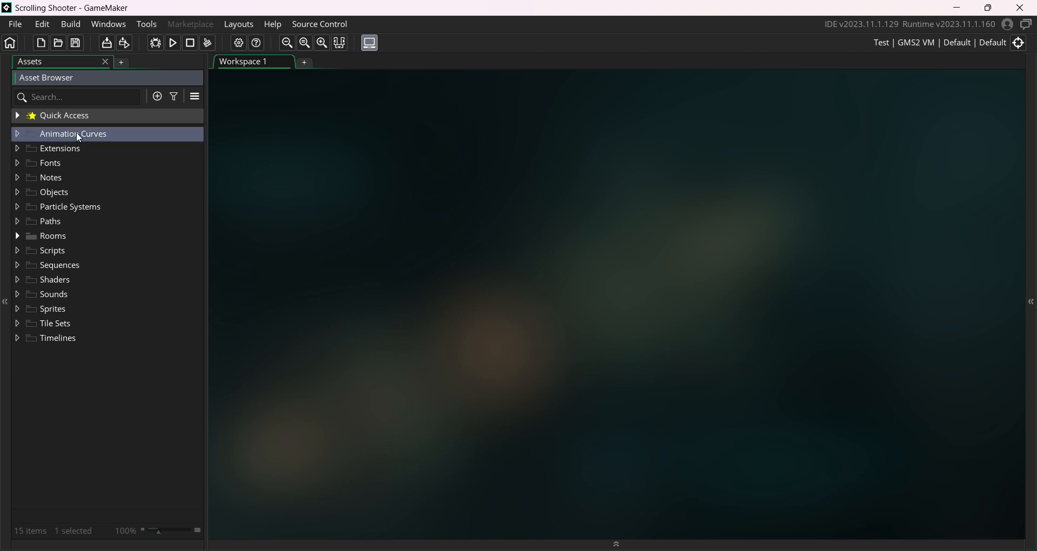
key("Delete")
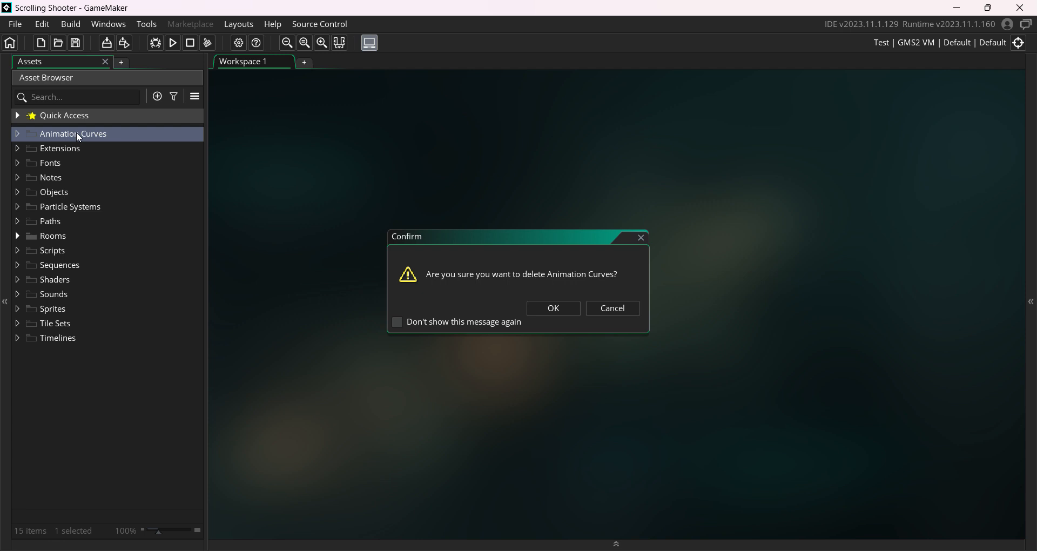
left_click(554, 306)
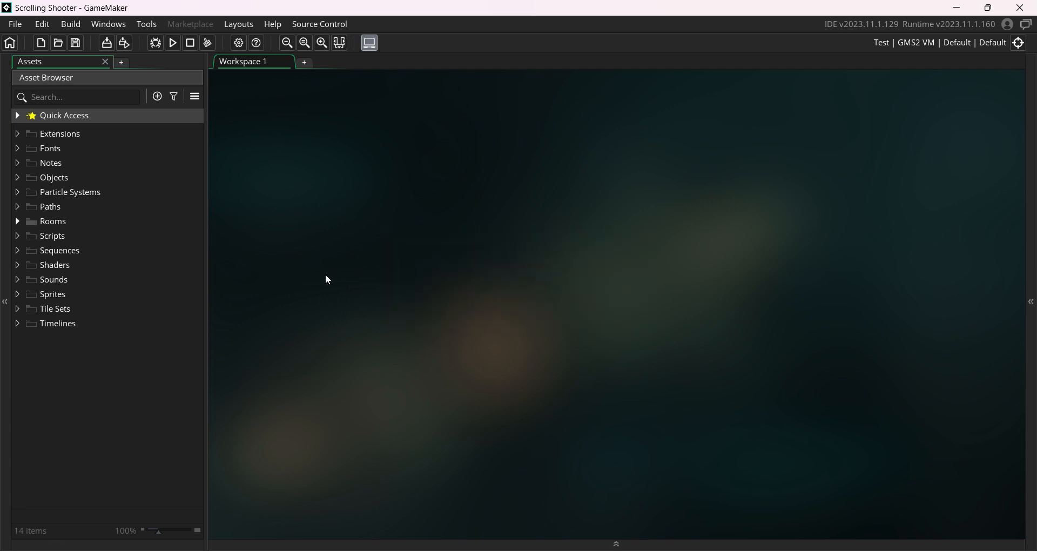
left_click(79, 136)
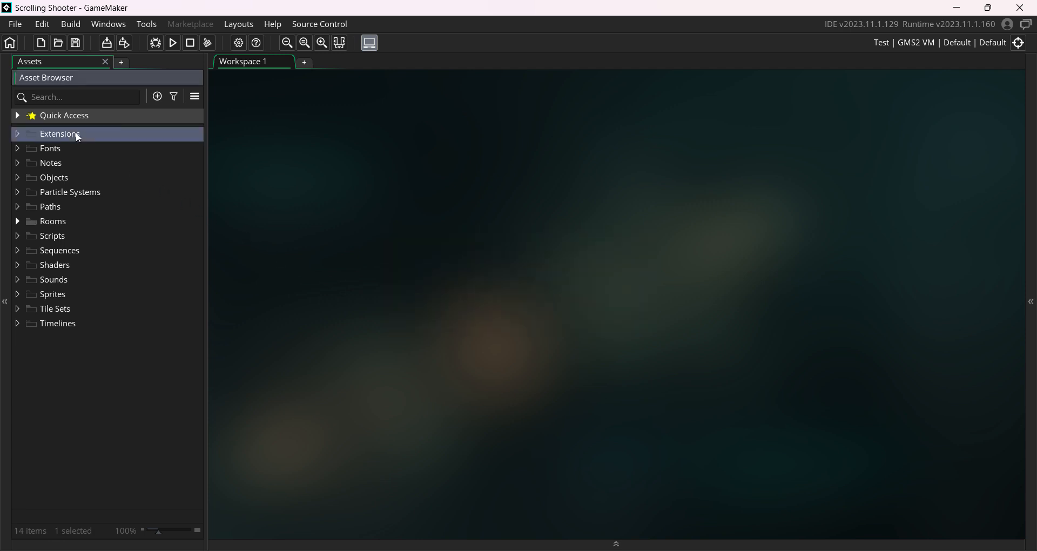
key("Delete")
left_click(557, 308)
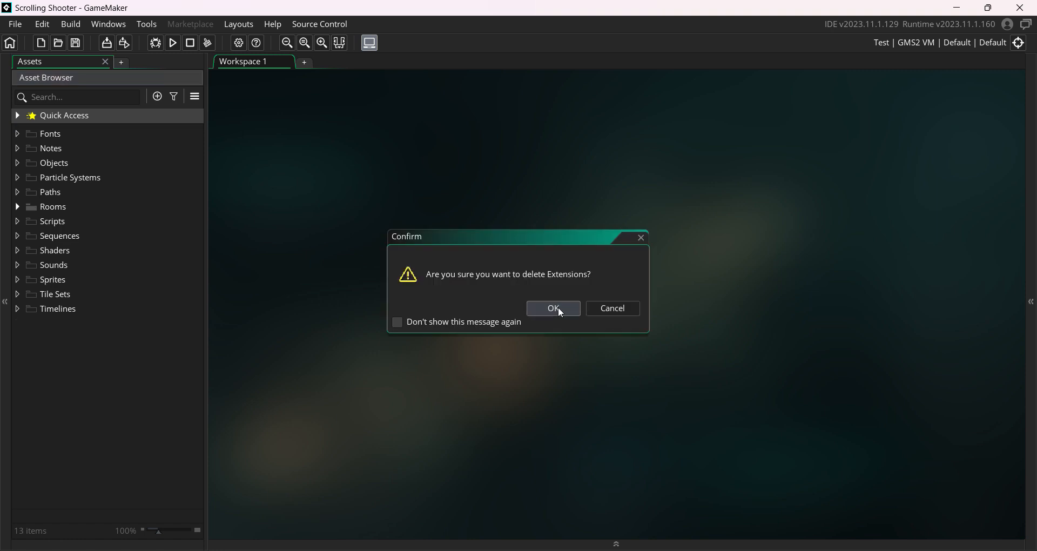
Step: Delete the Notes and Particle Systems folders from the Asset Browser
left_click(58, 148)
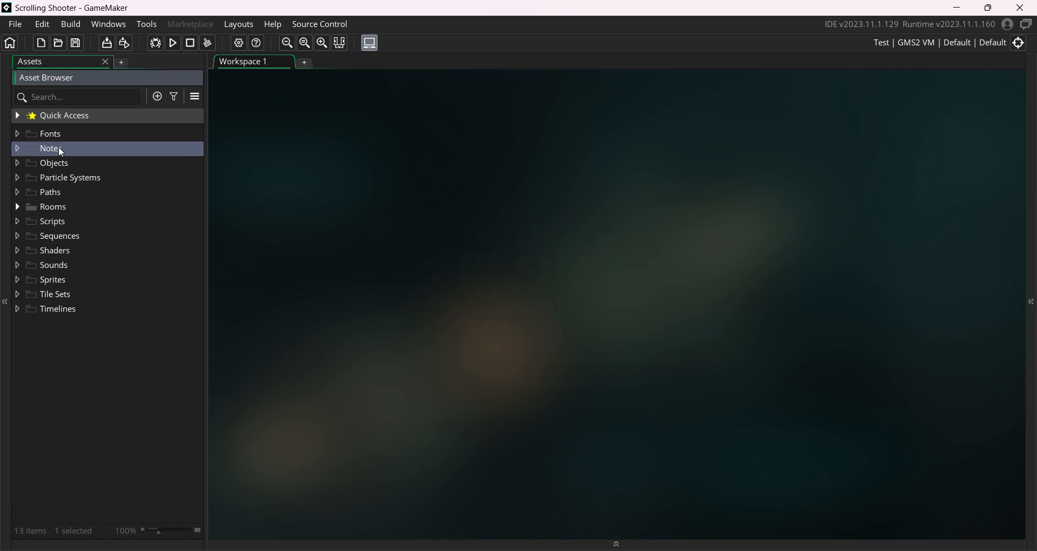
key("Delete")
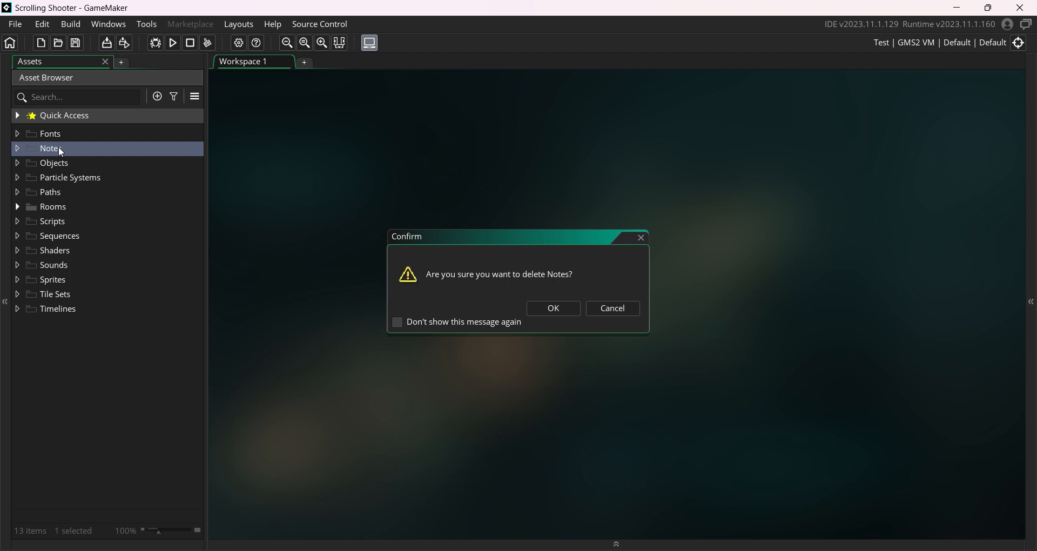
left_click(552, 308)
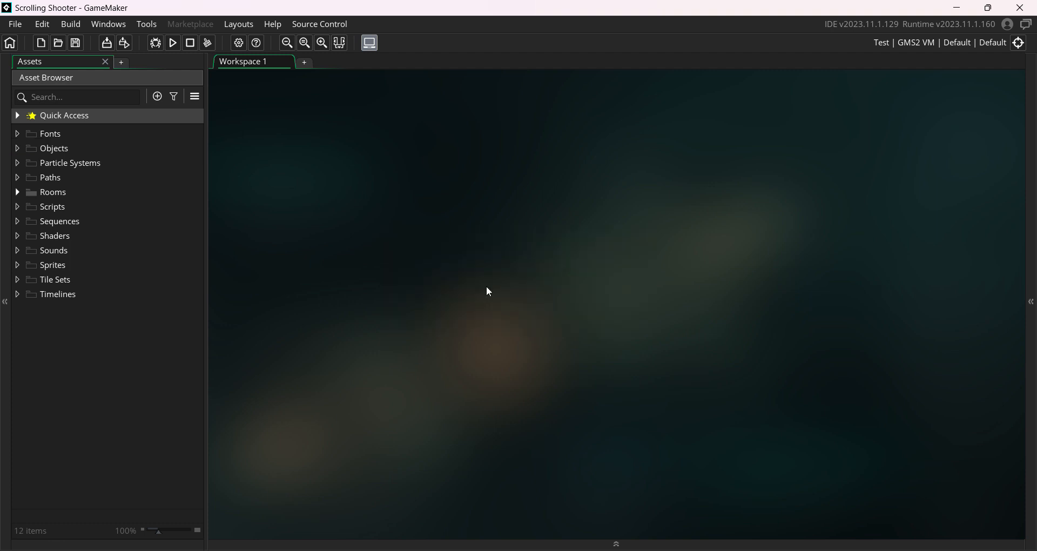
left_click(89, 164)
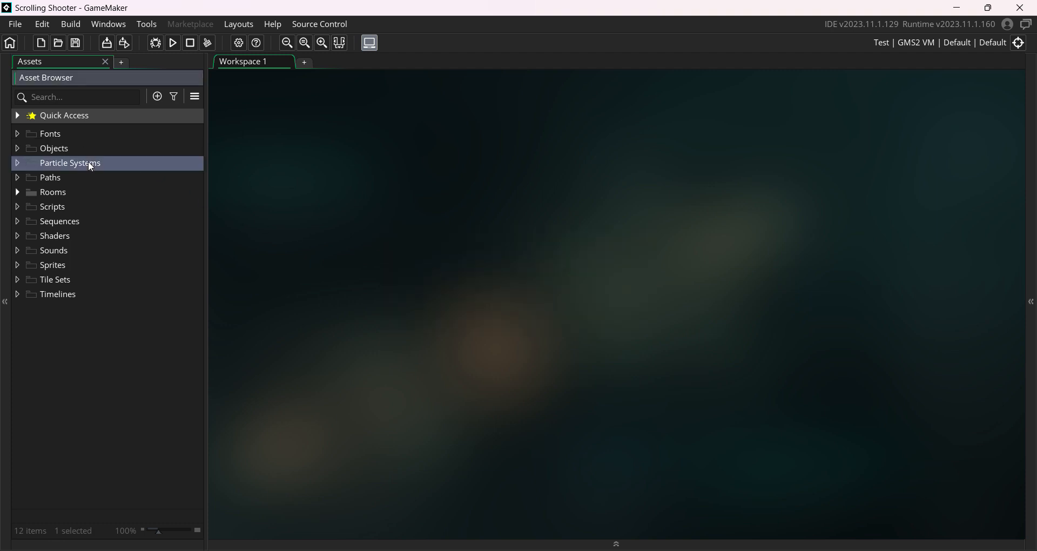
key("Delete")
left_click(555, 308)
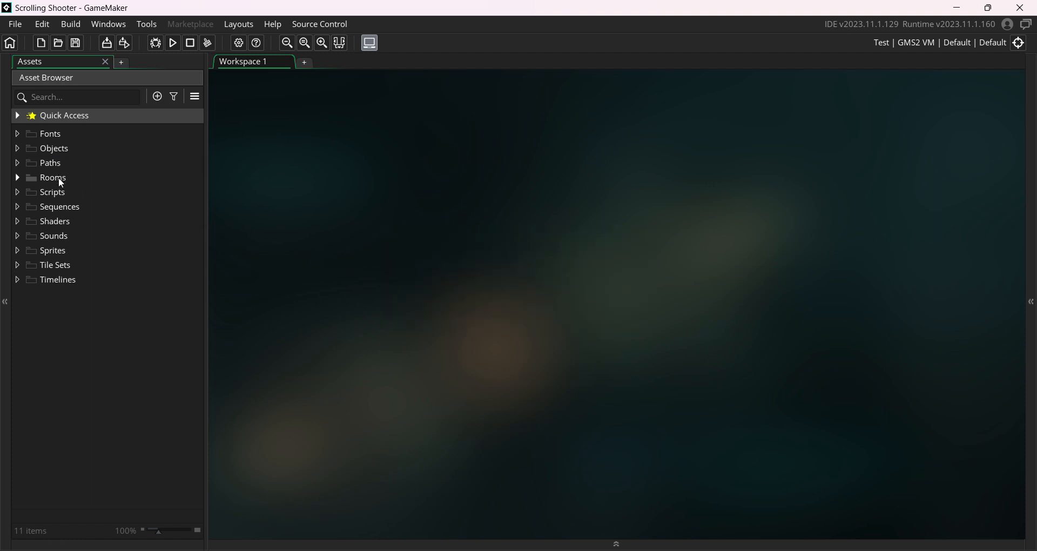
Step: Delete the Scripts and Sequences folders from the Asset Browser
left_click(61, 195)
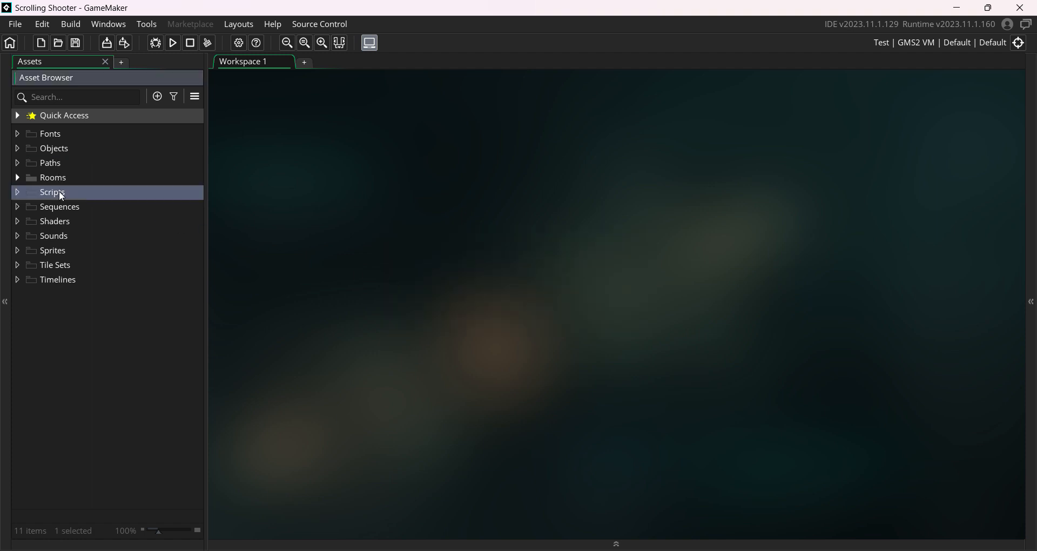
key("Delete")
left_click(553, 310)
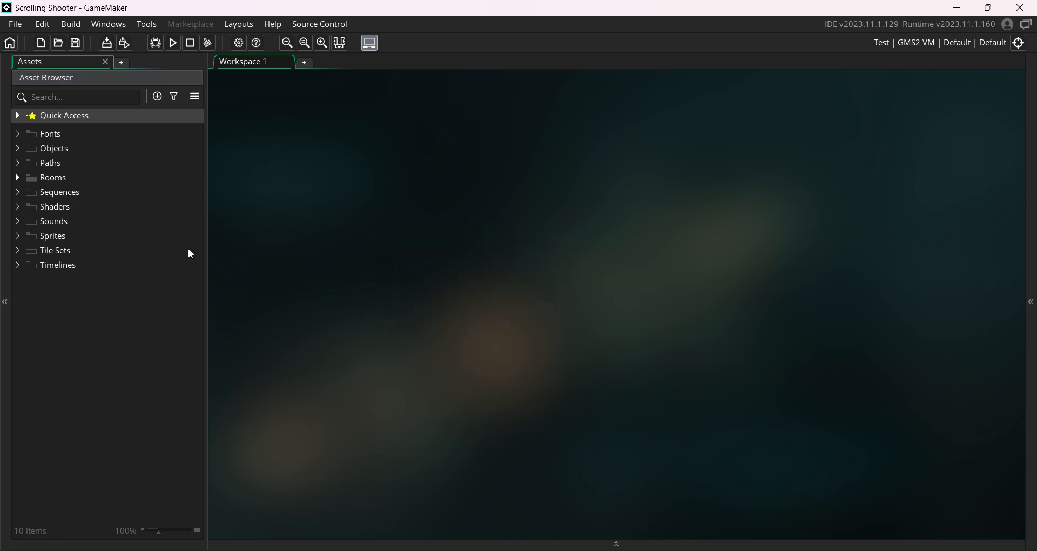
left_click(77, 194)
key("Delete")
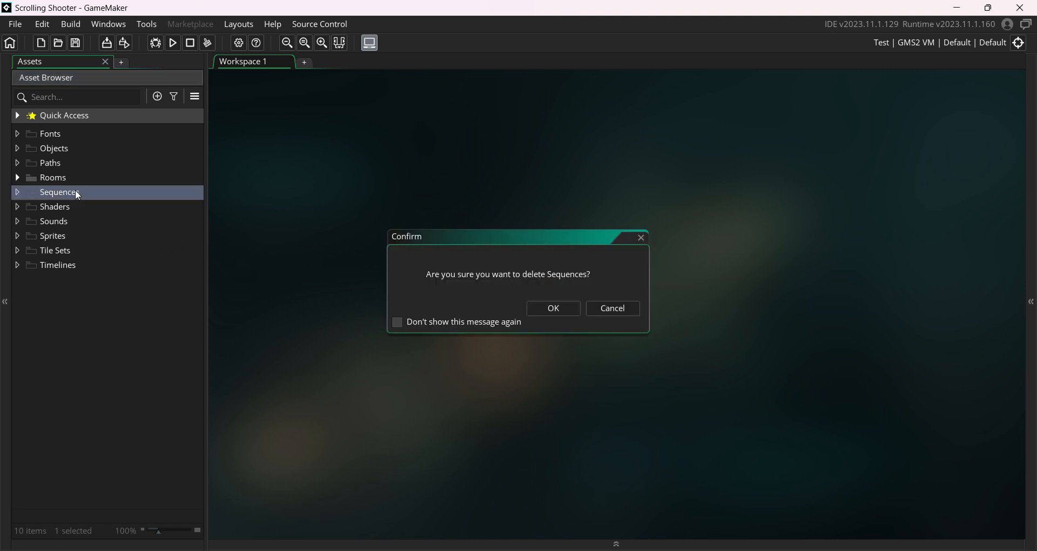
left_click(553, 310)
Step: Delete the Shaders and Tile Sets folders from the Asset Browser
left_click(63, 192)
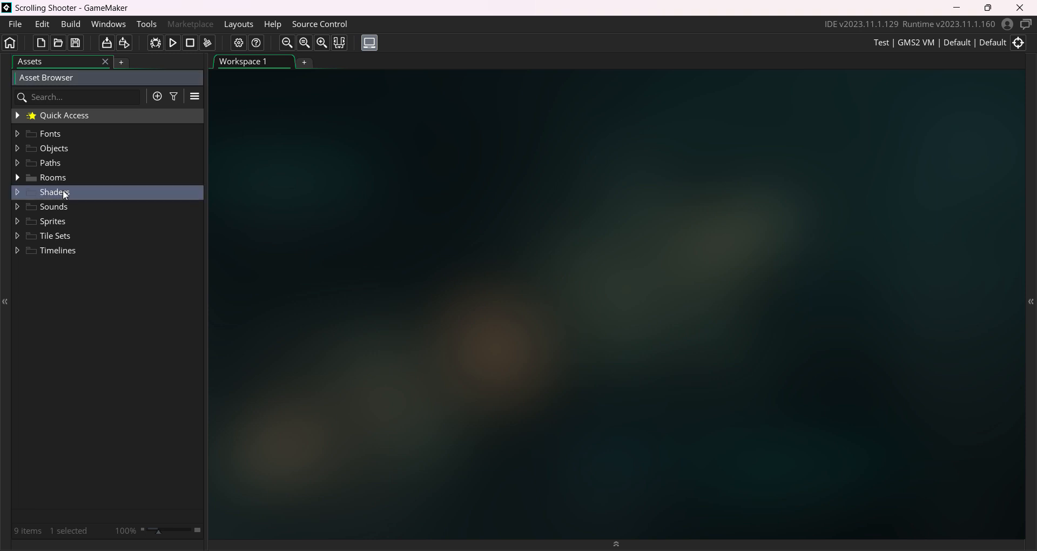
key("Delete")
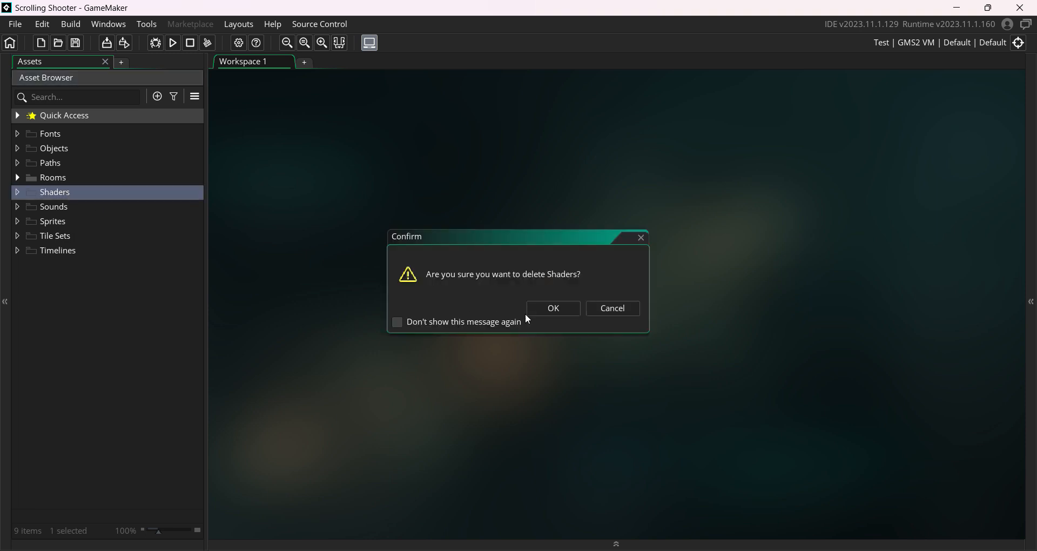
left_click(539, 307)
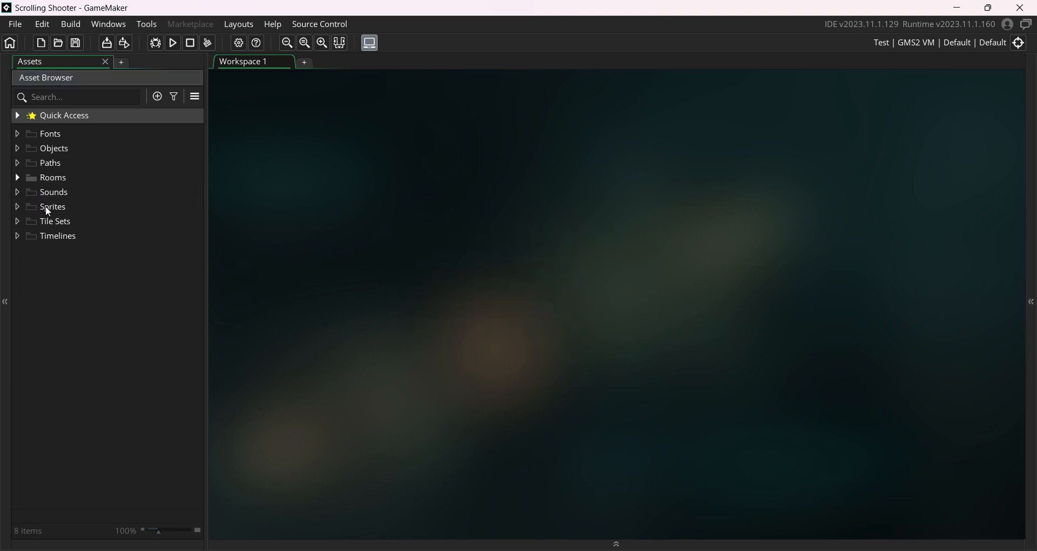
left_click(62, 227)
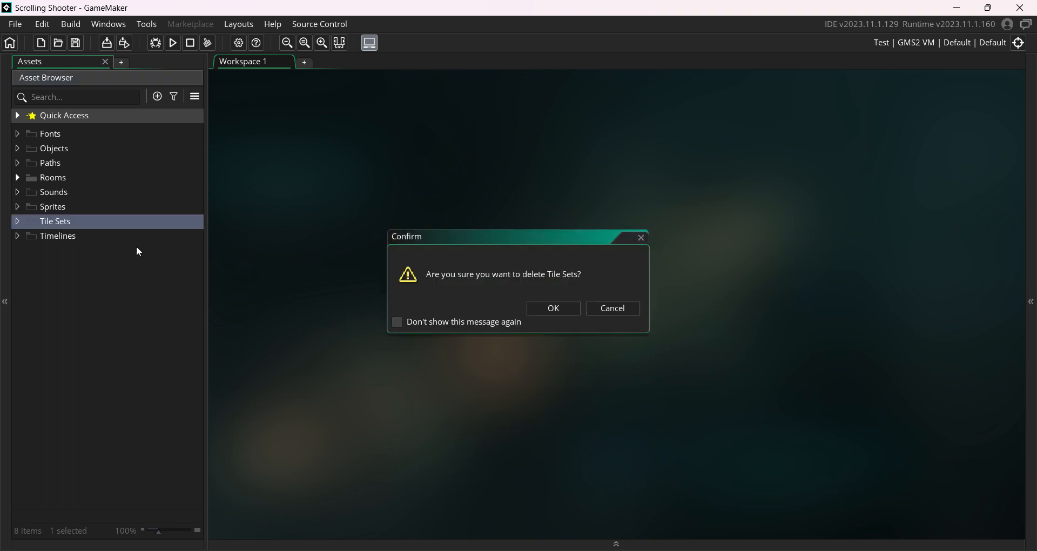
left_click(575, 306)
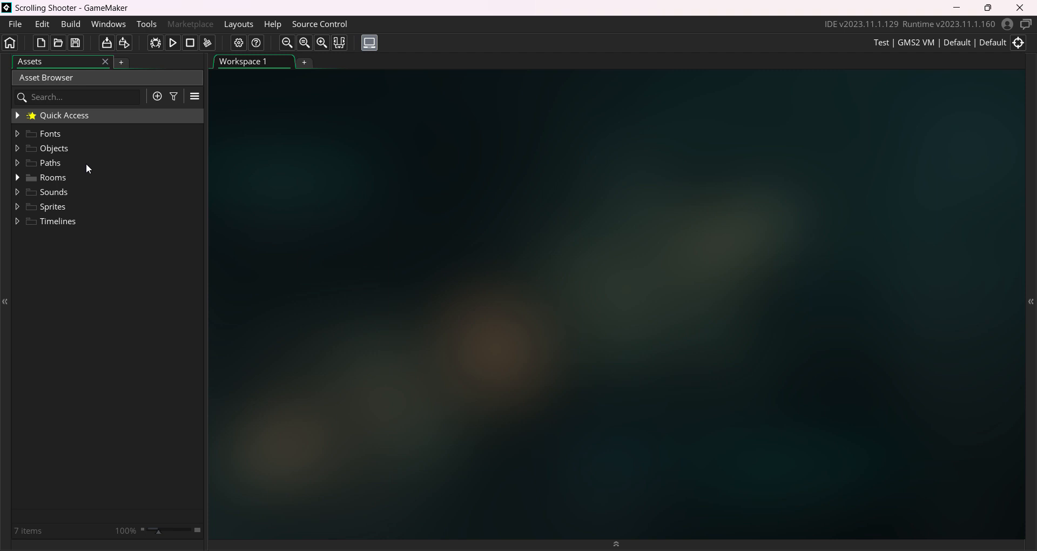
Step: Examine the asset types offered by the Create Asset window and by the Asset Browser's own create options, without creating anything
left_click(157, 96)
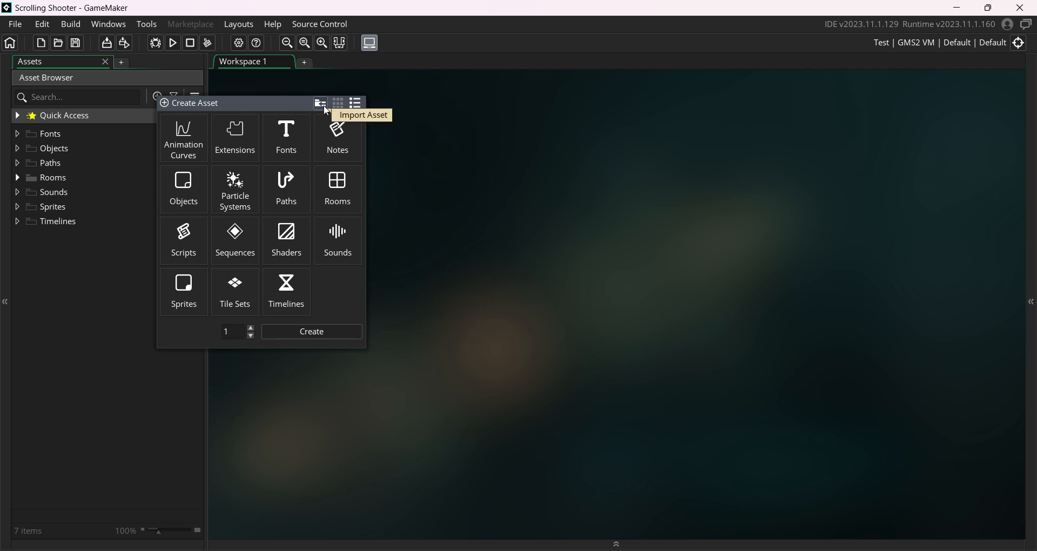
left_click(100, 192)
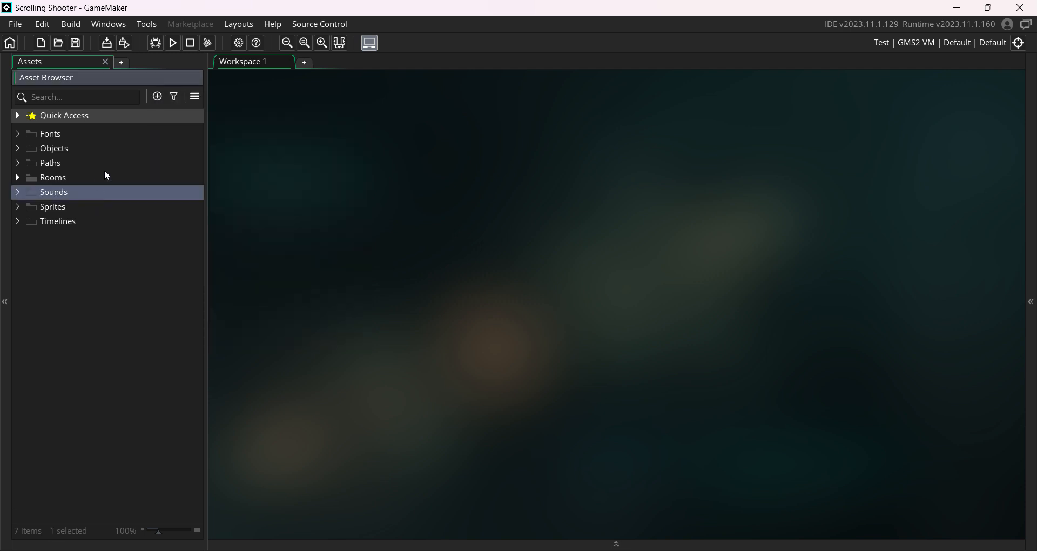
right_click(86, 293)
mouse_move(94, 303)
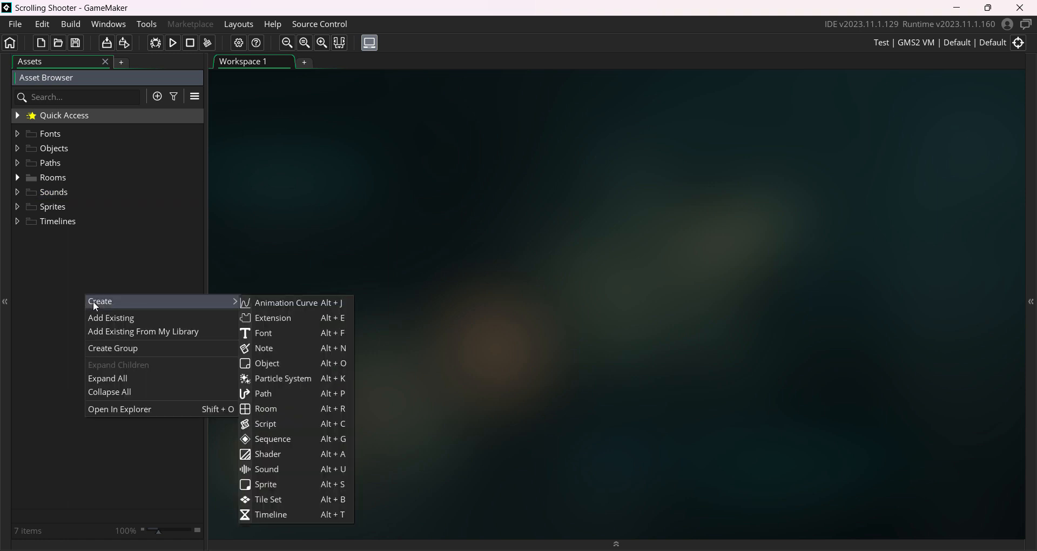
left_click(101, 262)
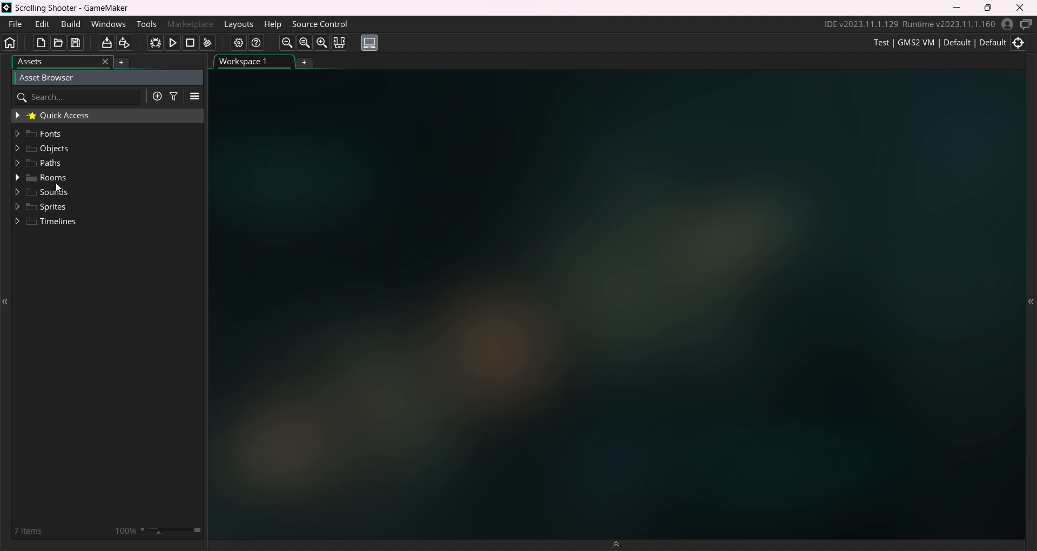
Step: Open Room1 from the Rooms folder in the room editor and expand the Inspector dock to show its settings
left_click(18, 178)
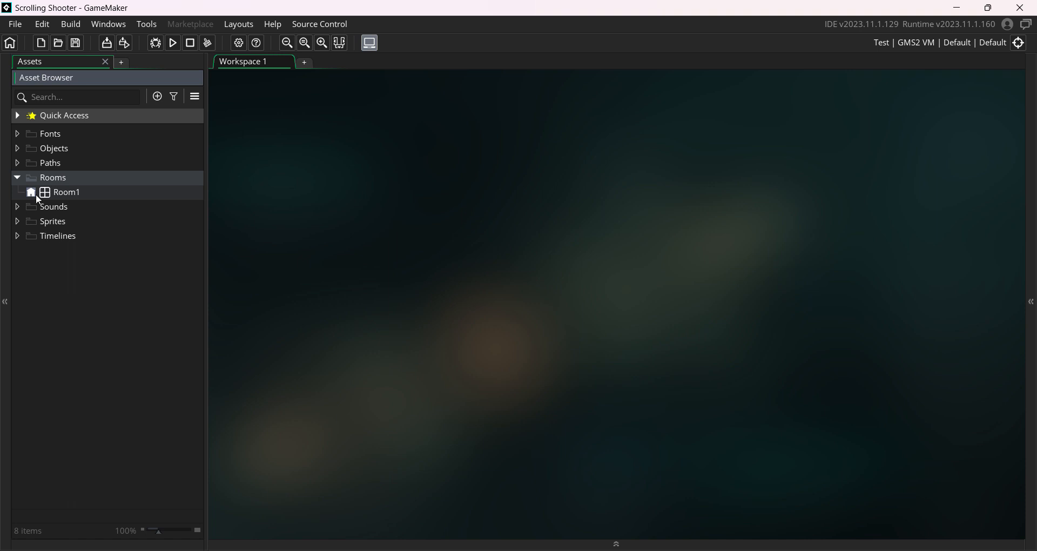
left_click(67, 193)
double_click(69, 192)
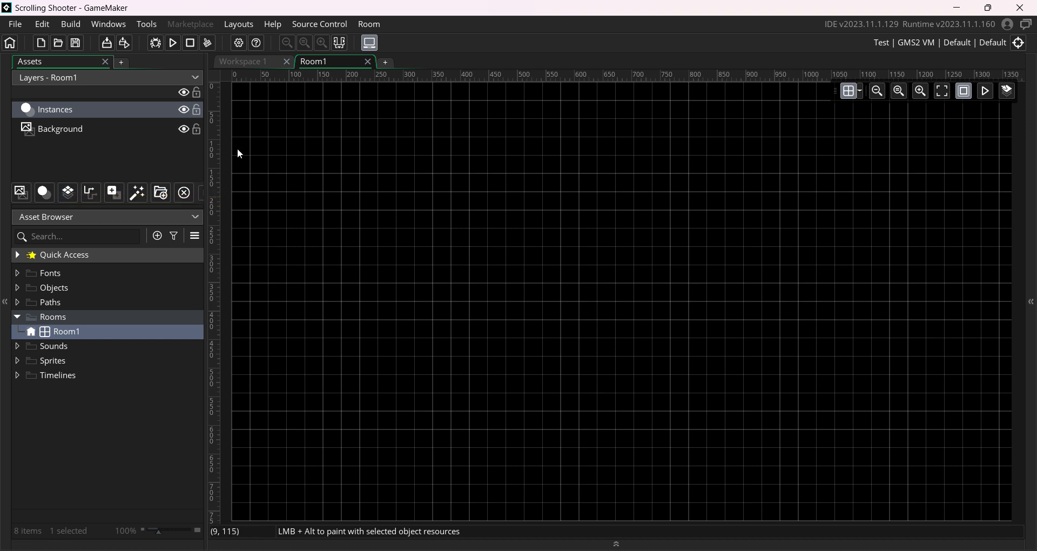
left_click(1034, 309)
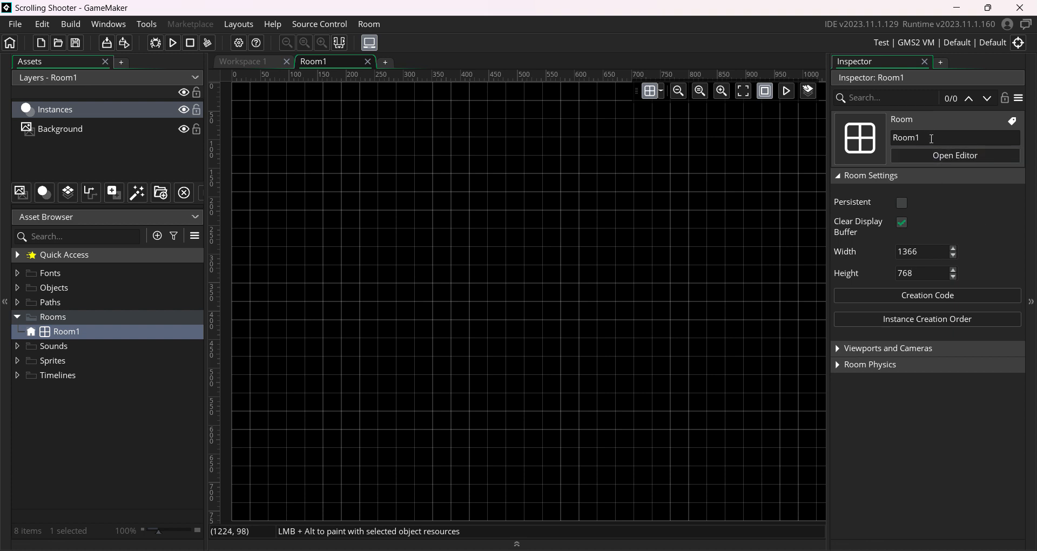
Step: Try to rename Room1 as "Level 1" with a space in the name
left_click_drag(932, 139, 888, 140)
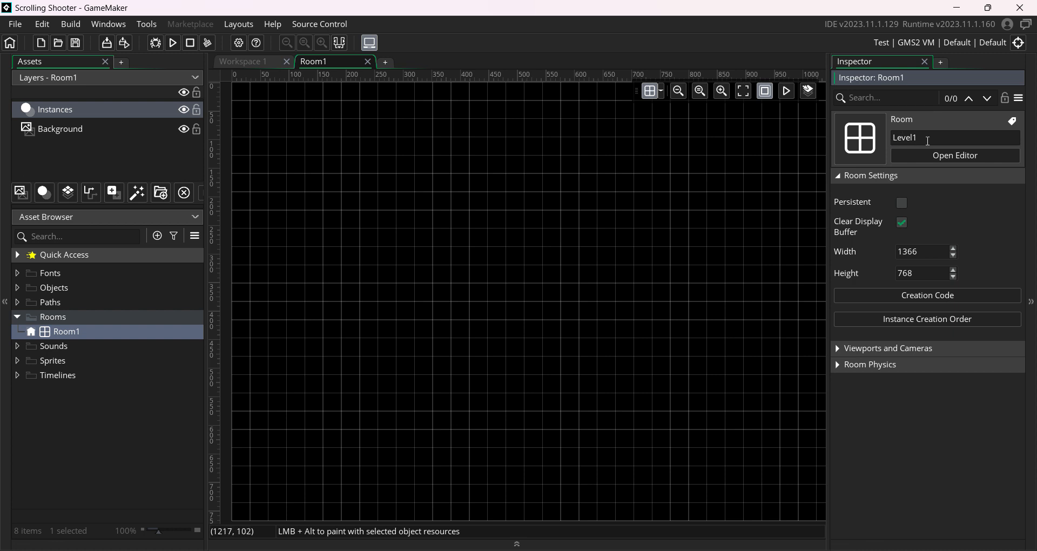
type("1")
left_click(961, 490)
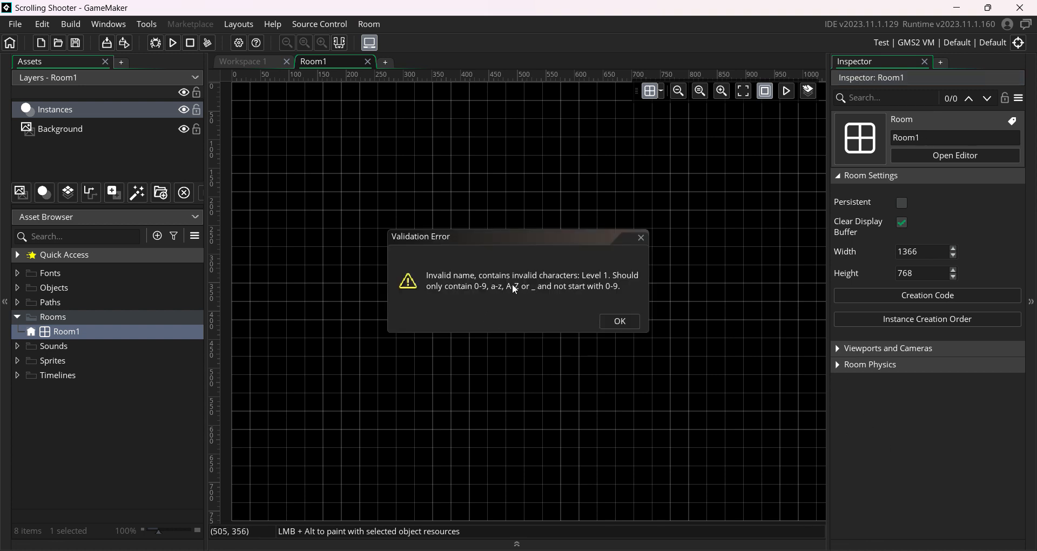
left_click(616, 321)
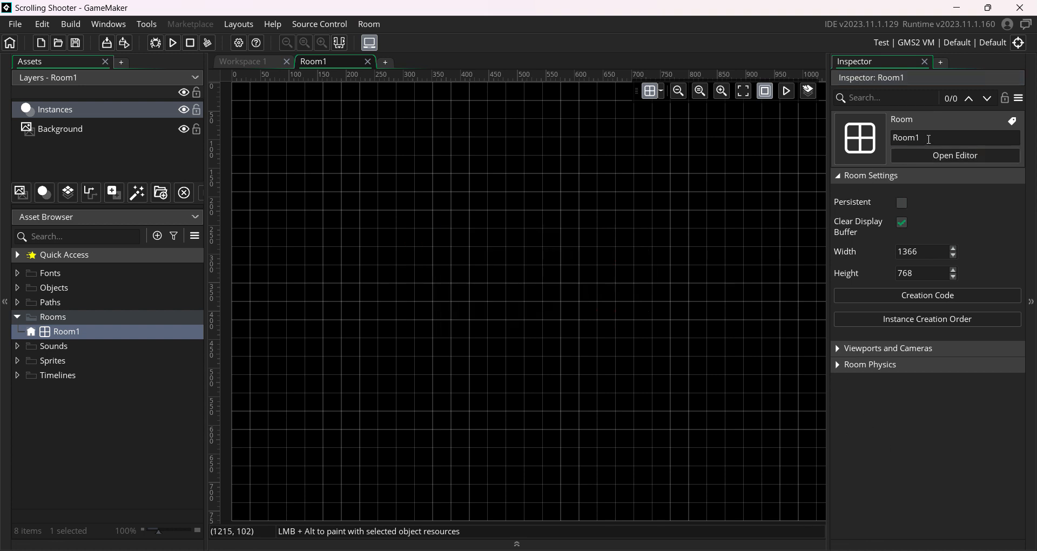
Step: Rename Room1 as Level_1
double_click(898, 138)
type("Level_")
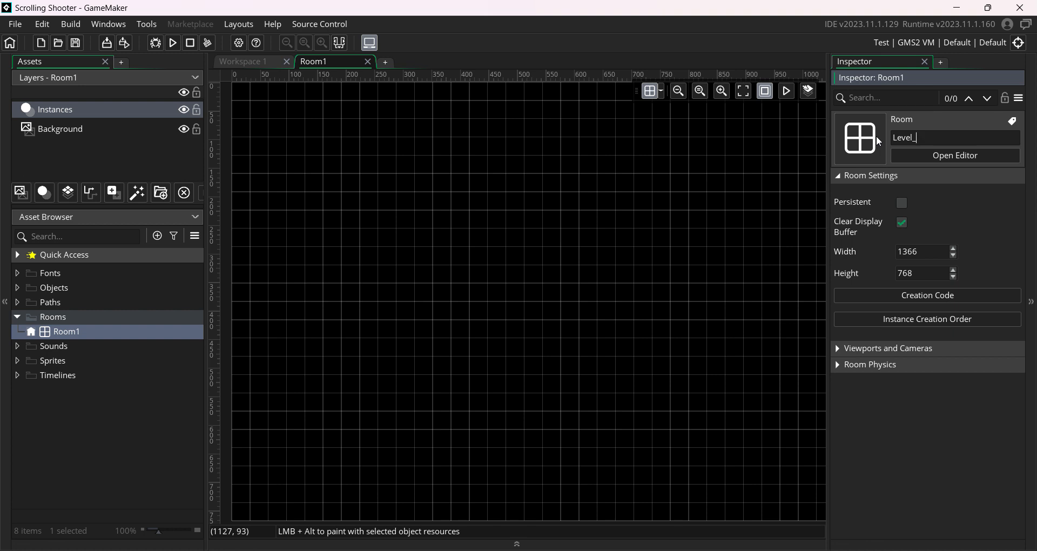
type("1")
key("Return")
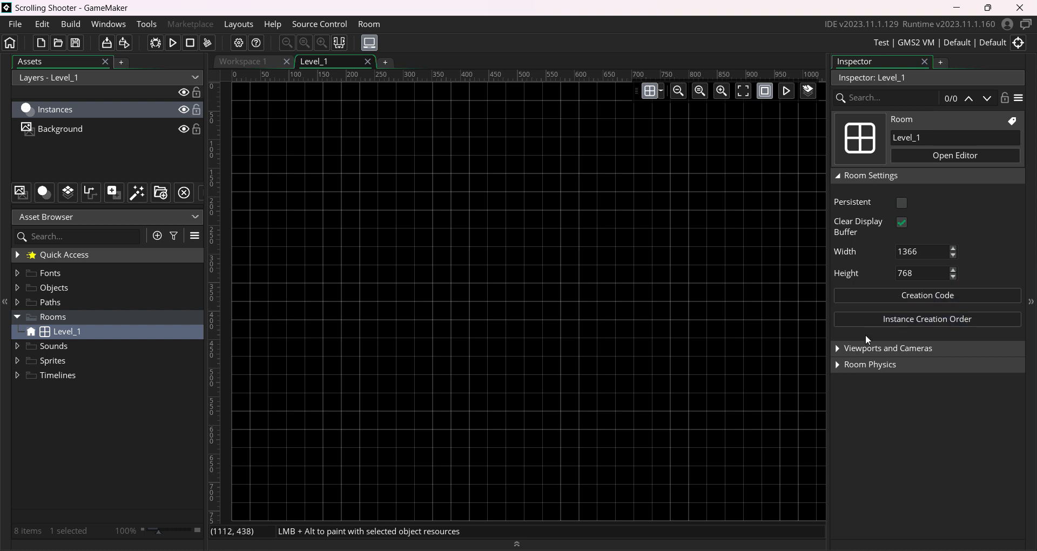
Step: Check the Viewports and Cameras and Room Physics settings of Level_1, and collapse the Inspector dock
left_click(841, 348)
left_click(840, 348)
left_click(845, 370)
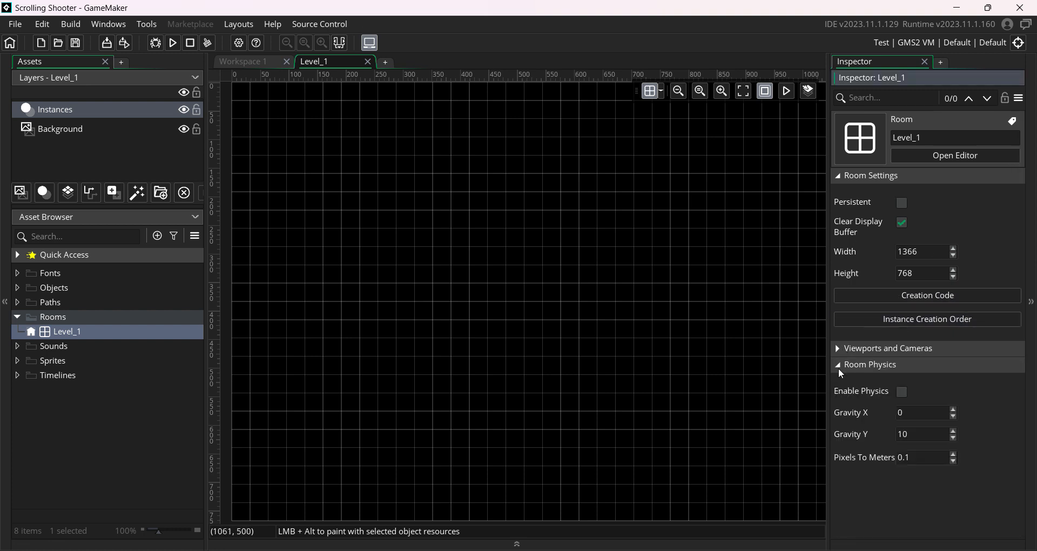
left_click(841, 369)
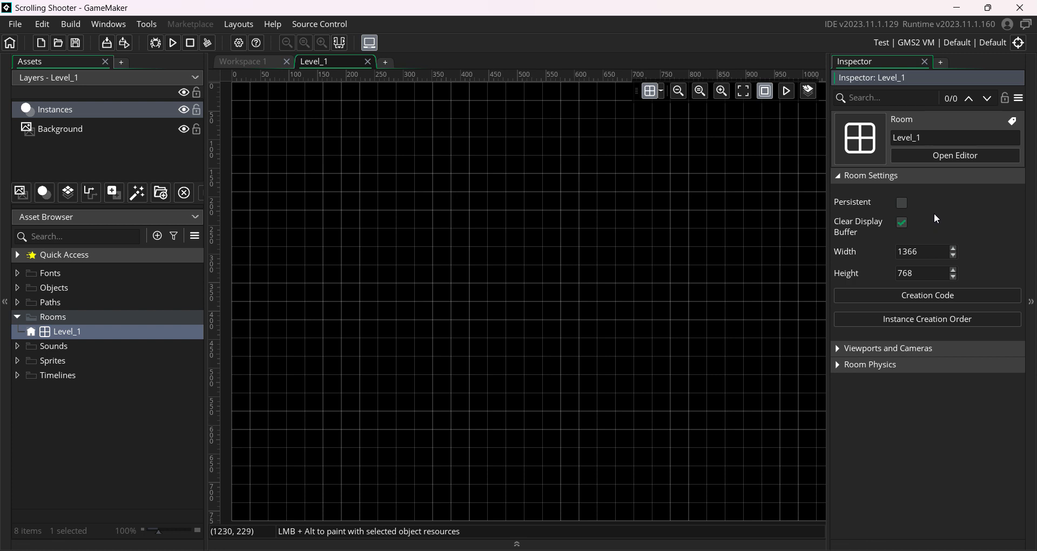
left_click(1032, 307)
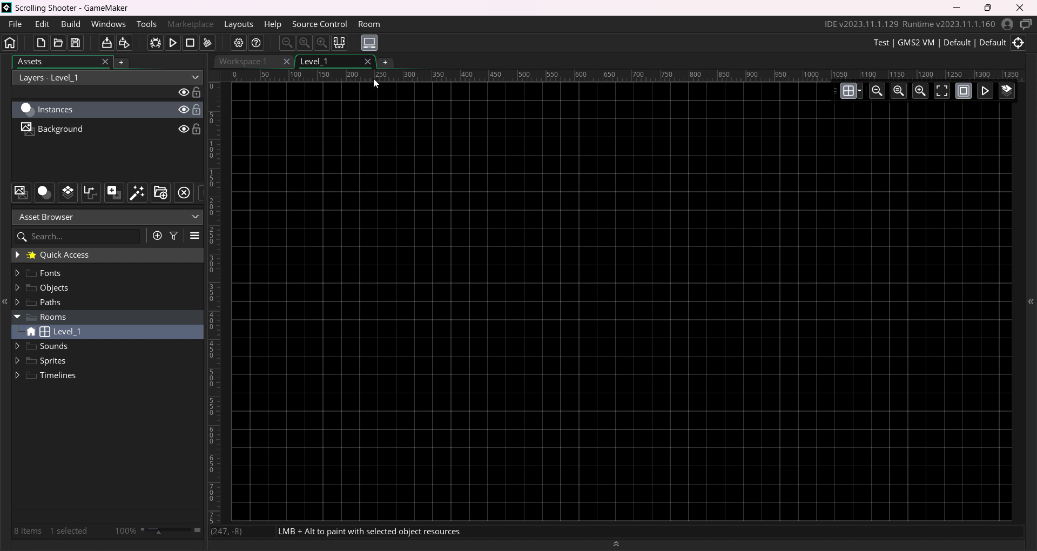
Step: Switch to Workspace 1 and back to the Level_1 room, and close the room editor
left_click(259, 65)
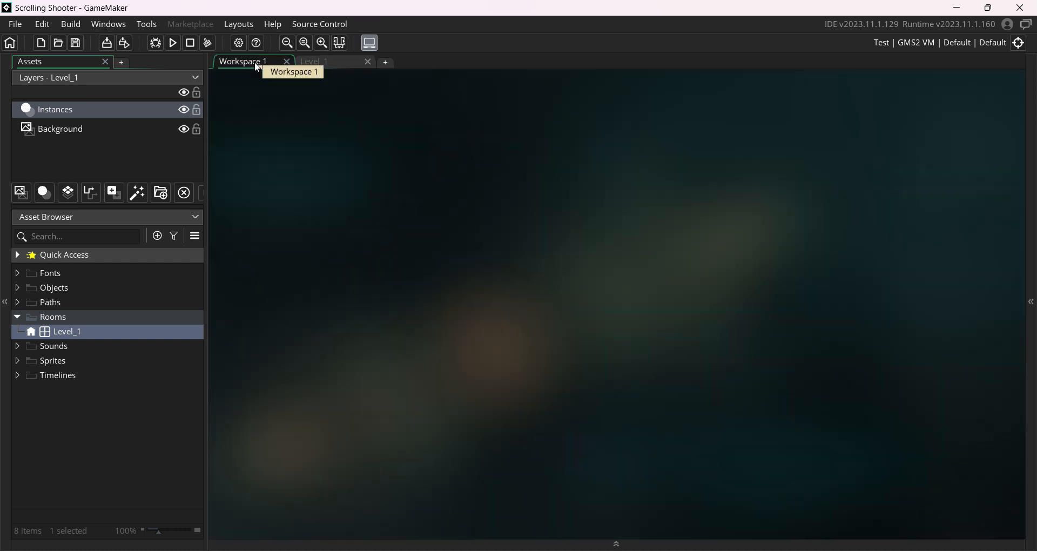
left_click(341, 64)
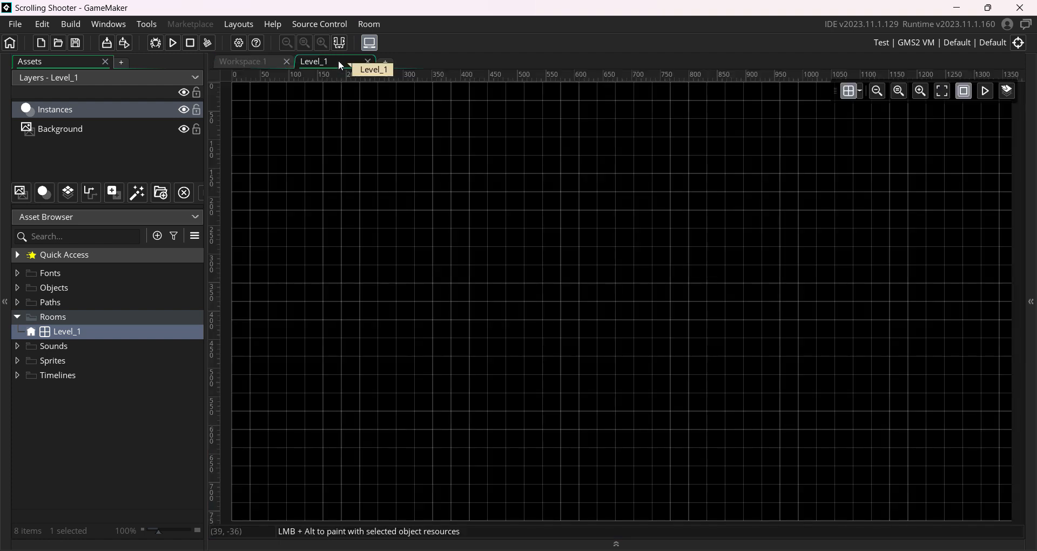
left_click(370, 62)
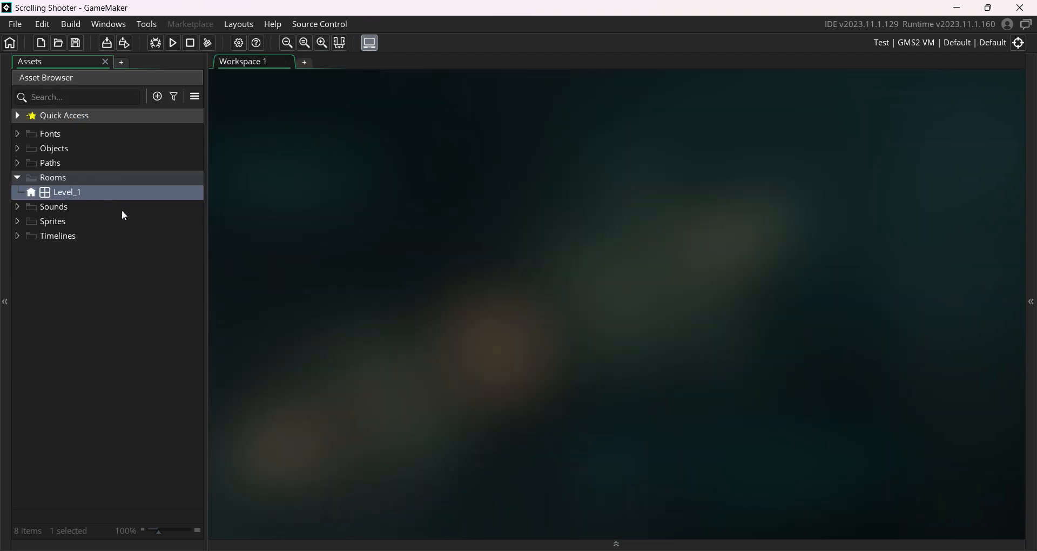
Step: Reopen Level_1 to add a tile layer, and close its room editor and the Inspector dock
double_click(65, 192)
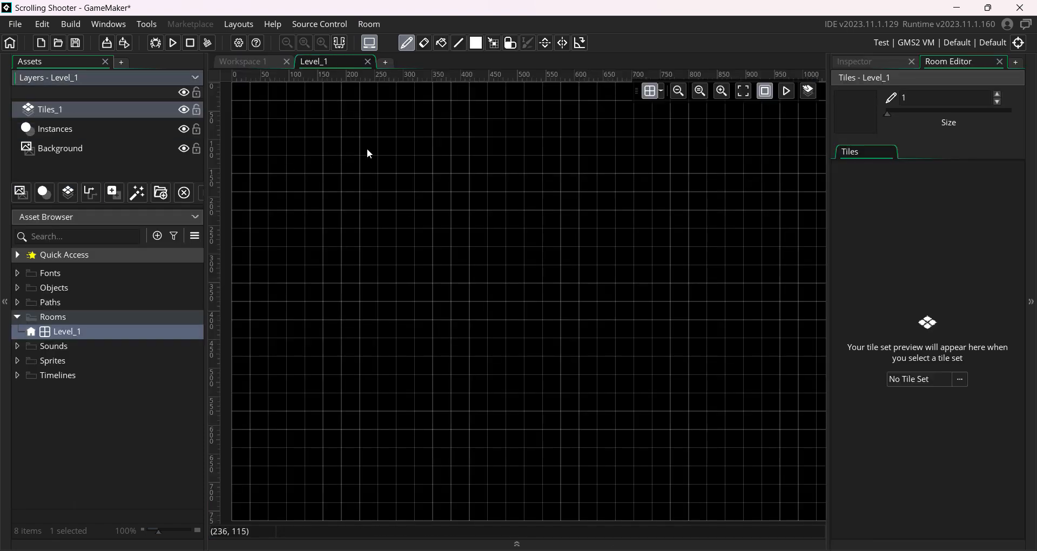
left_click(259, 60)
left_click(336, 62)
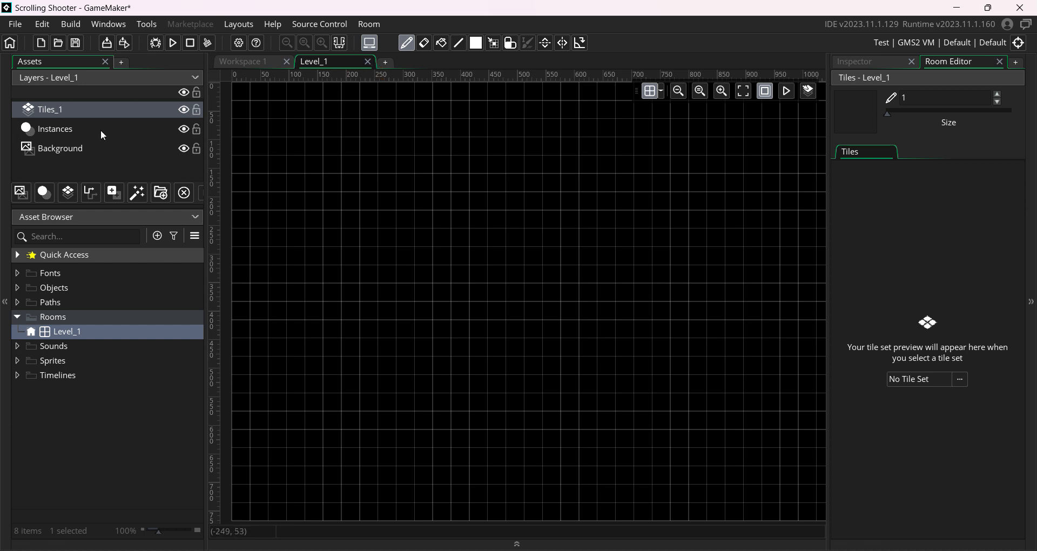
left_click(368, 61)
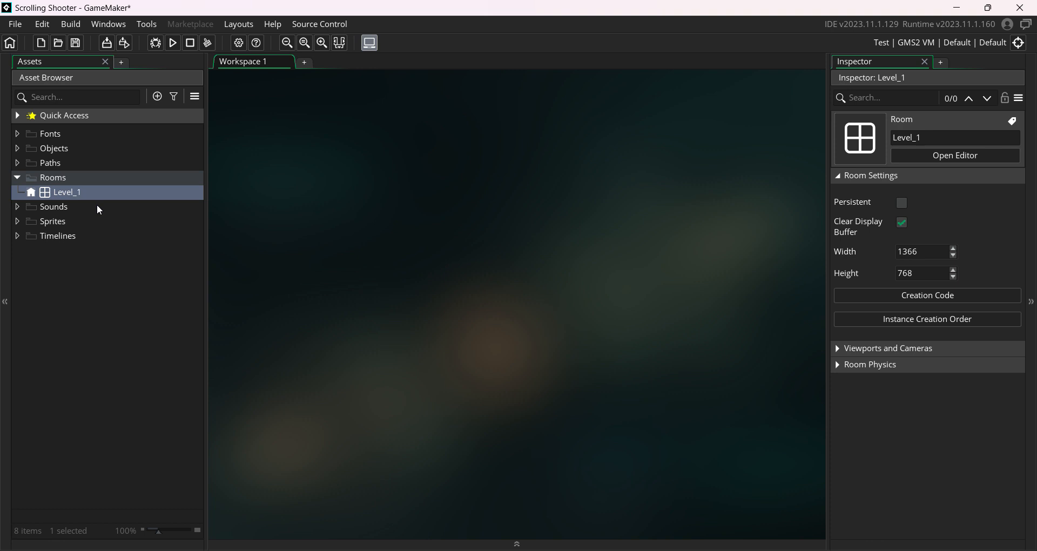
left_click(1032, 303)
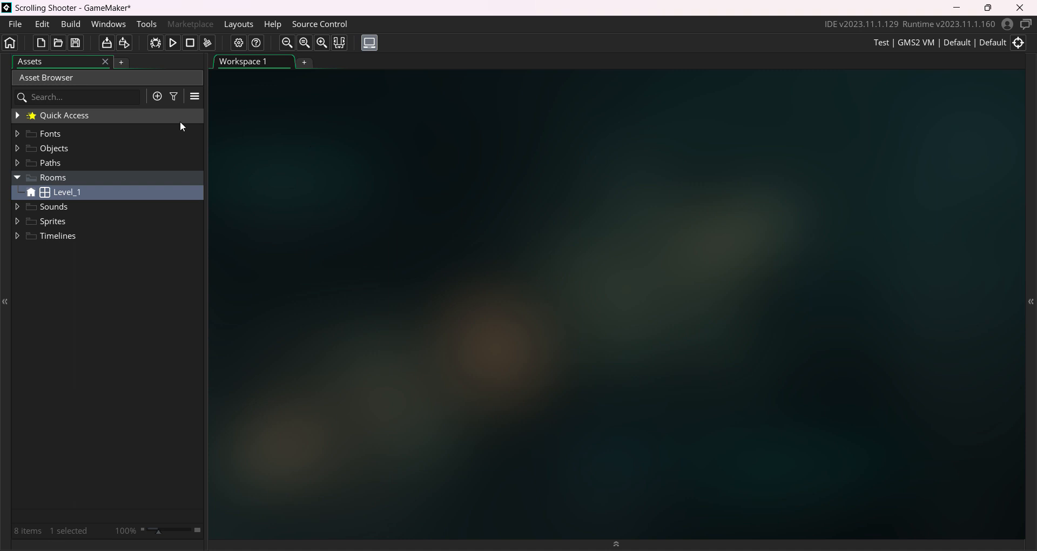
Step: Review the Create Asset window and the creation options of the Sprites folder, leaving that folder selected
left_click(157, 97)
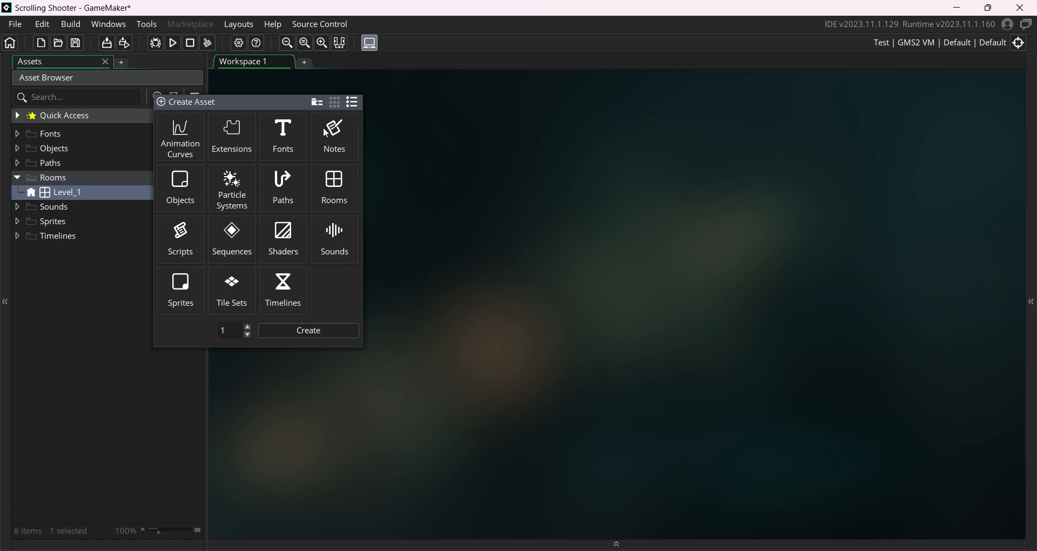
left_click(57, 223)
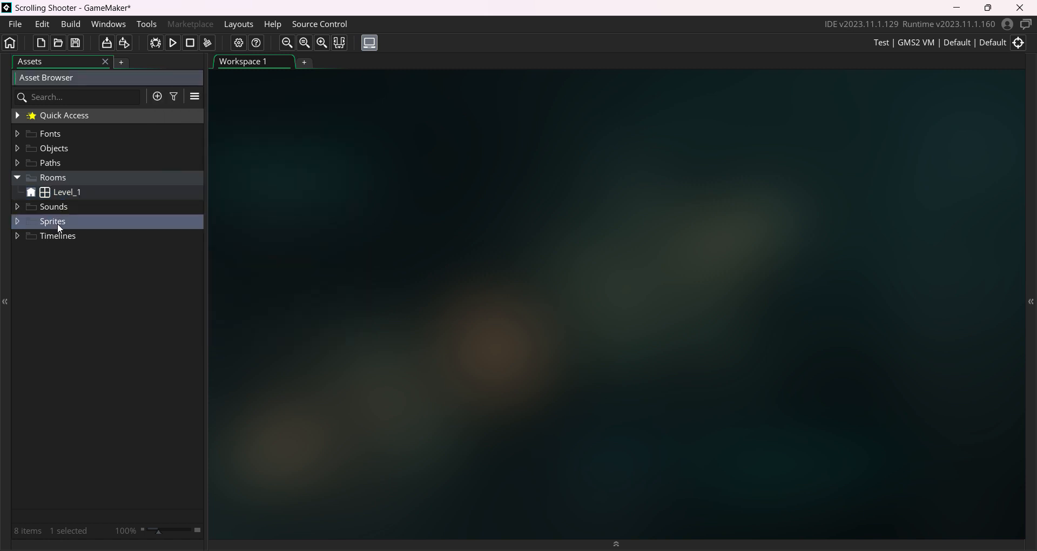
right_click(58, 223)
mouse_move(69, 231)
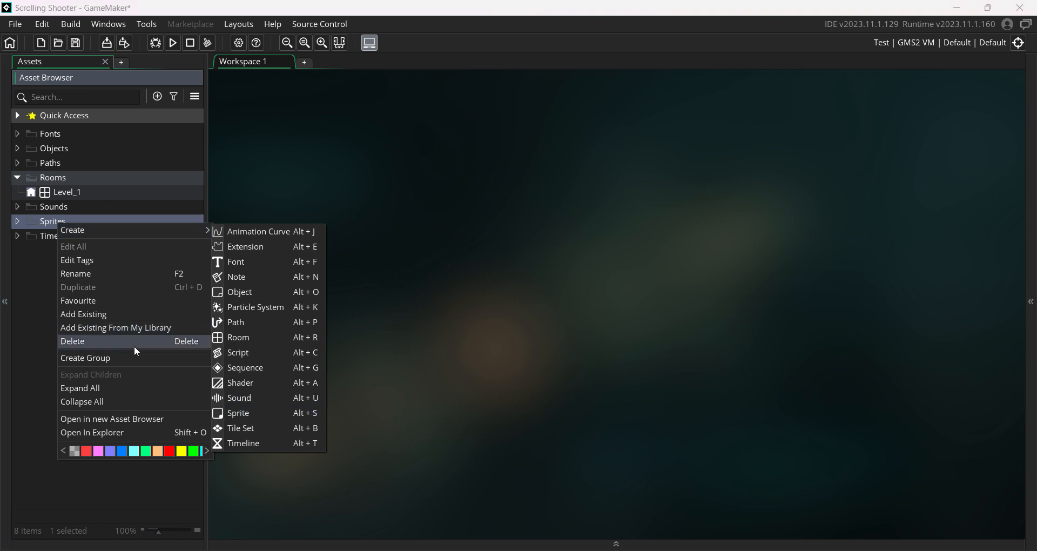
left_click(39, 271)
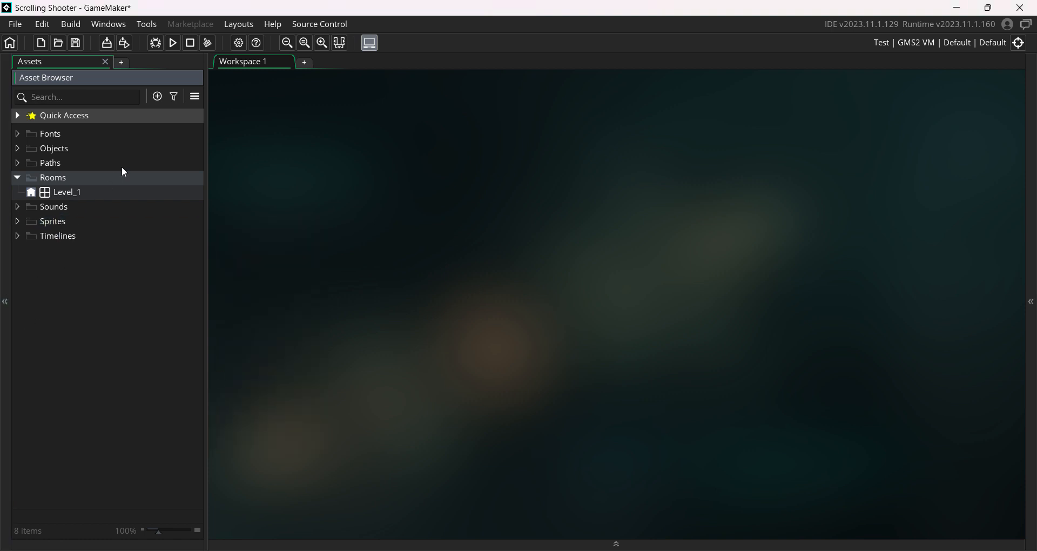
left_click(76, 223)
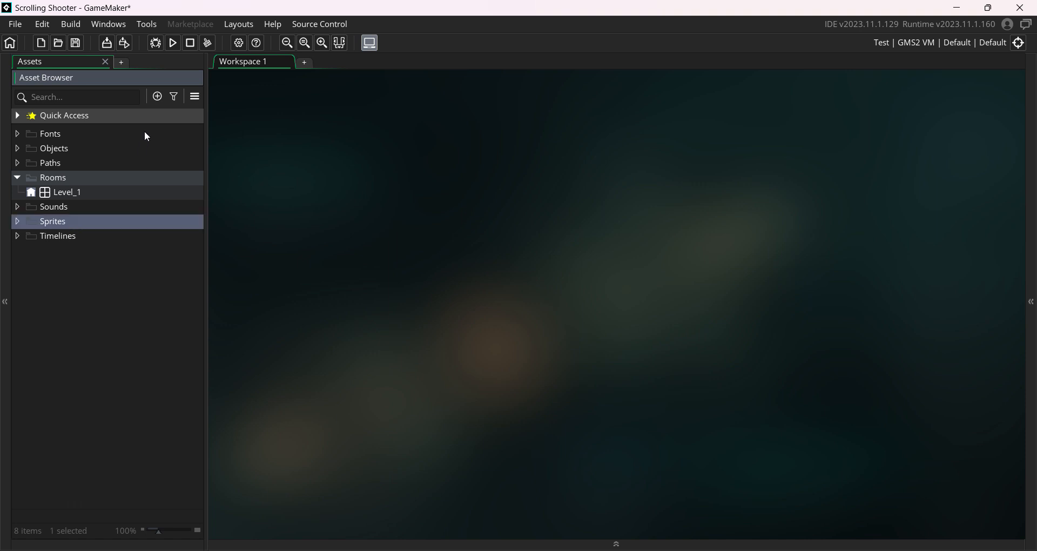
Step: Create one new sprite in the Sprites folder and name it sprPlayer
left_click(157, 97)
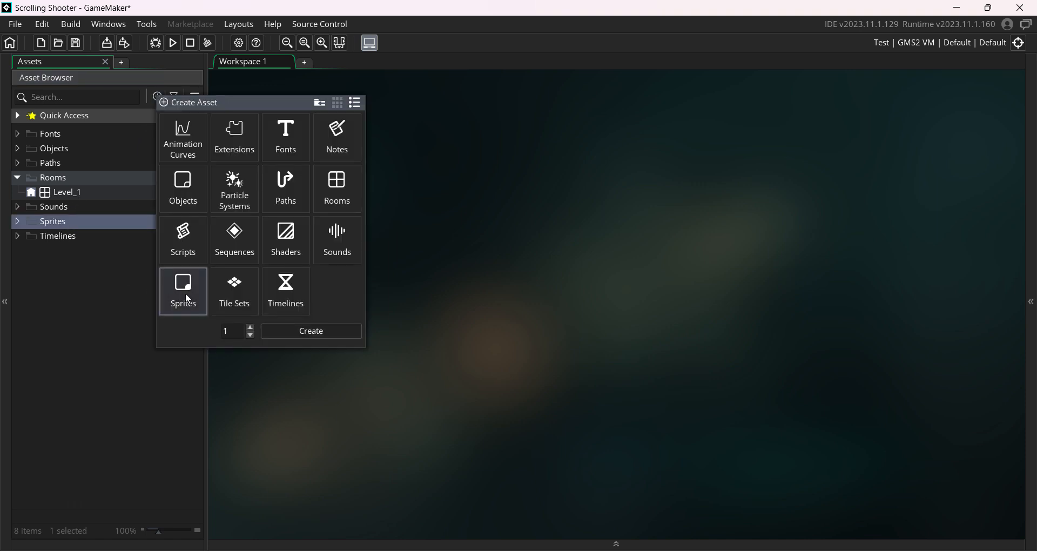
left_click(291, 332)
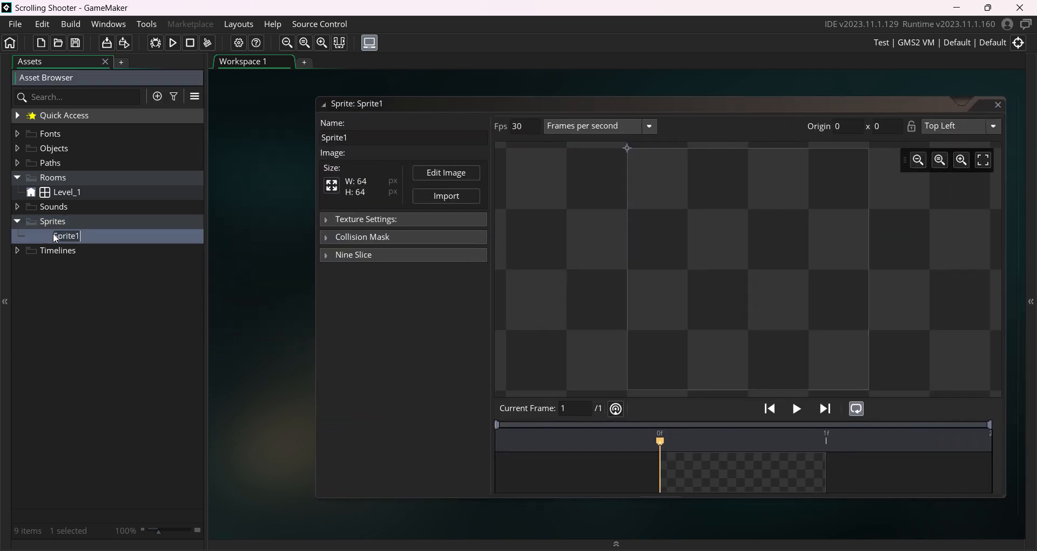
mouse_move(56, 239)
left_mouse_down()
mouse_move(67, 290)
mouse_move(63, 146)
mouse_move(67, 223)
left_mouse_up()
left_click_drag(618, 102, 555, 90)
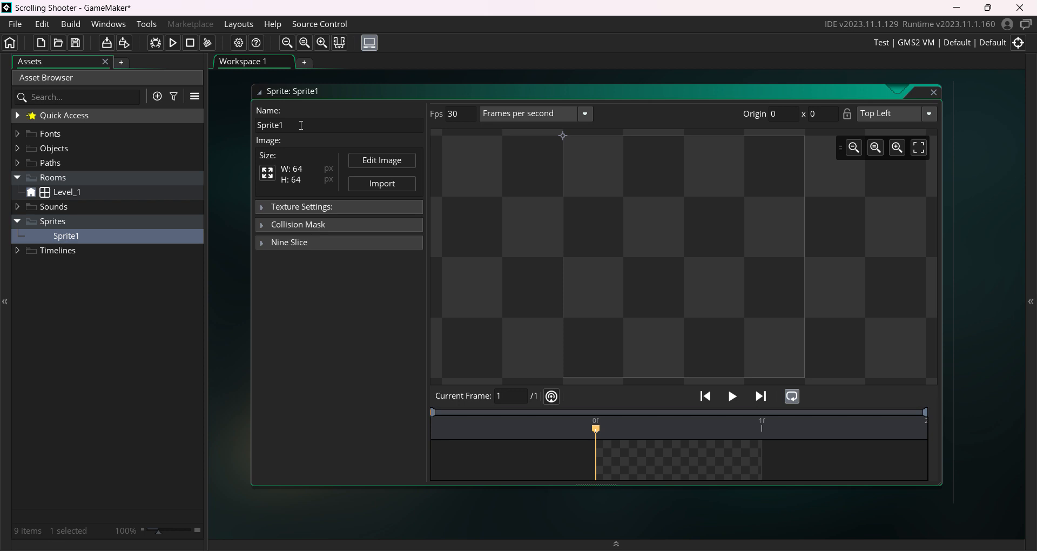
left_click_drag(282, 125, 255, 129)
type("sprPlayer")
scroll(335, 250, "up", 1)
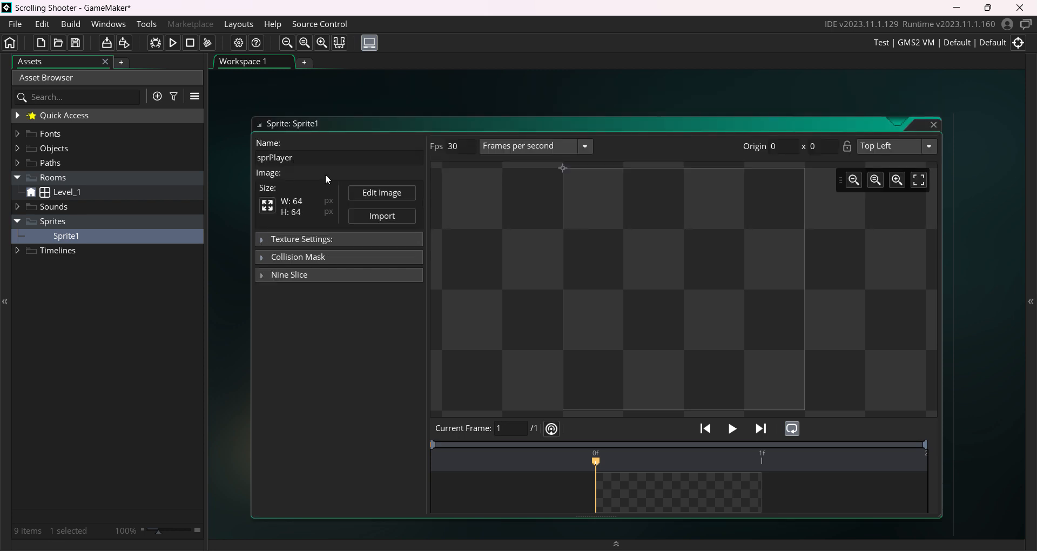
Step: Try the name variants sprPlayerOne and spr_Player, and restore the name sprPlayer
type("One")
key("BackSpace")
key("BackSpace")
key("BackSpace")
key("BackSpace")
key("BackSpace")
key("BackSpace")
key("BackSpace")
key("BackSpace")
key("BackSpace")
type("_Player")
key("BackSpace")
key("BackSpace")
key("BackSpace")
key("BackSpace")
key("BackSpace")
key("BackSpace")
key("BackSpace")
type("Player")
Step: Resize sprPlayer by scaling the image to 32 pixels wide and 16 pixels high without maintaining the aspect ratio
left_click(269, 207)
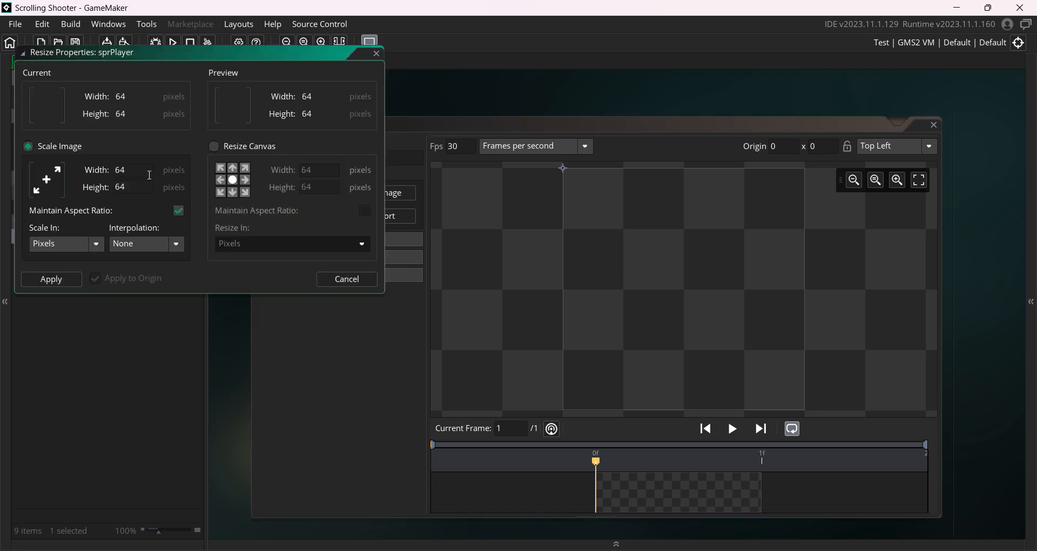
left_click(116, 172)
type("32")
key("Tab")
key("shift+Tab")
left_click(179, 211)
left_click_drag(129, 187, 101, 177)
type("16")
left_click(51, 282)
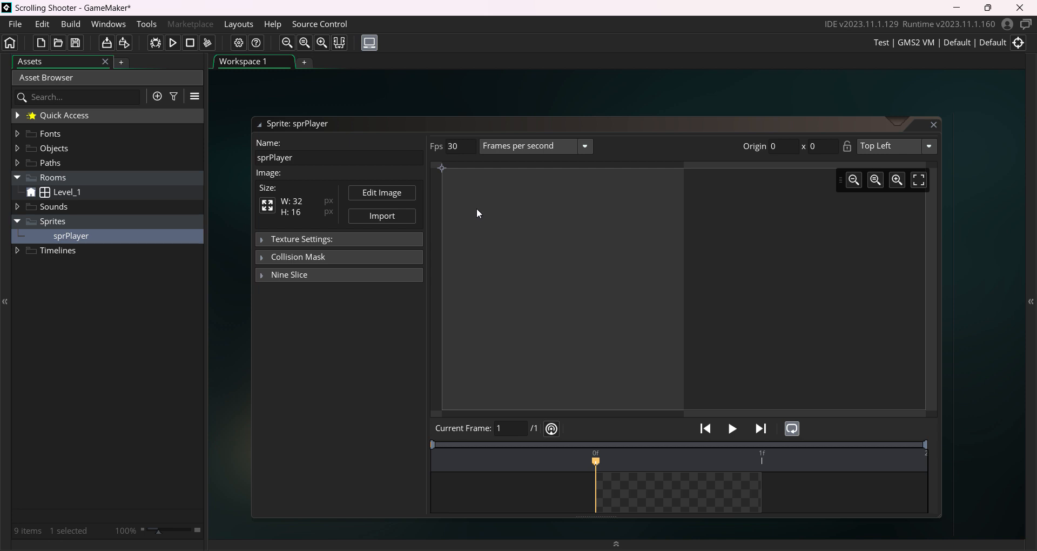
Step: Open the image of sprPlayer for editing, try the canvas zoom levels and fit the canvas to the view
left_click(387, 200)
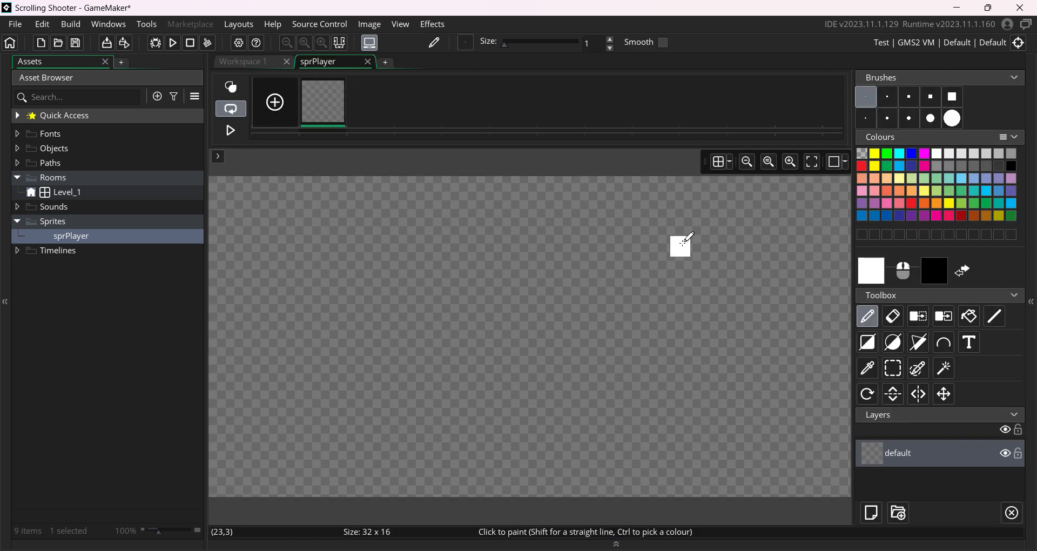
left_click(747, 161)
left_click(790, 162)
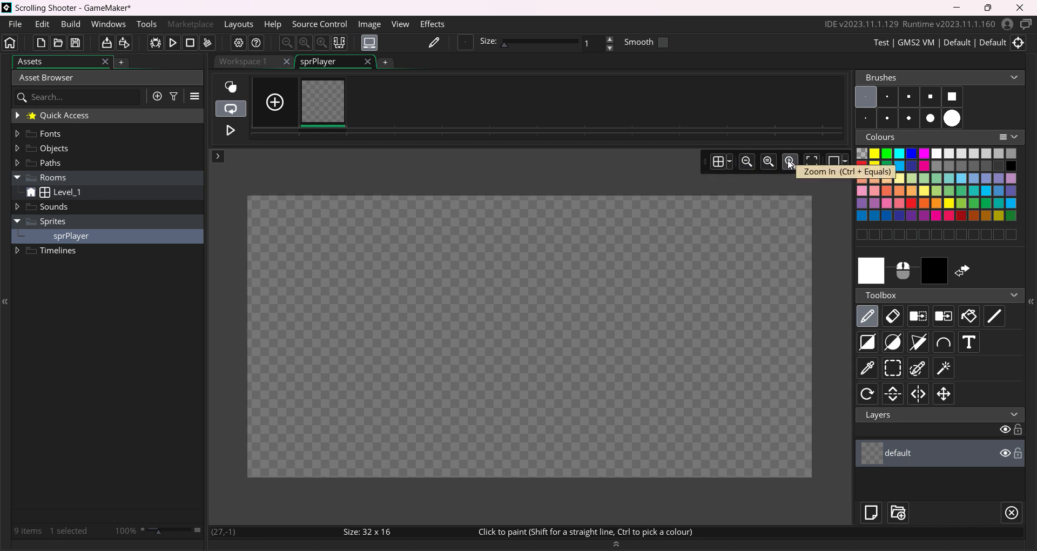
left_click(769, 162)
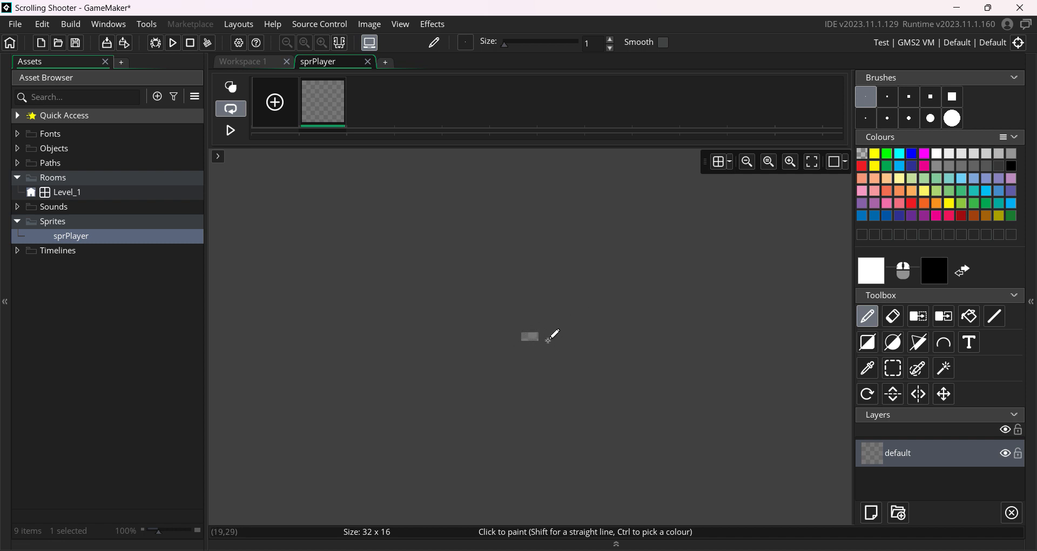
left_click(814, 163)
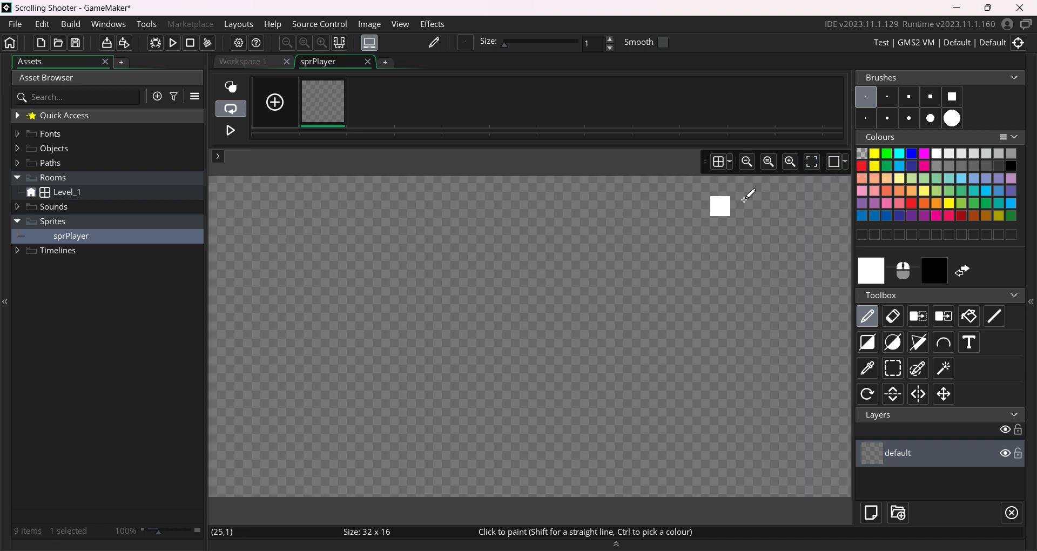
left_click(750, 162)
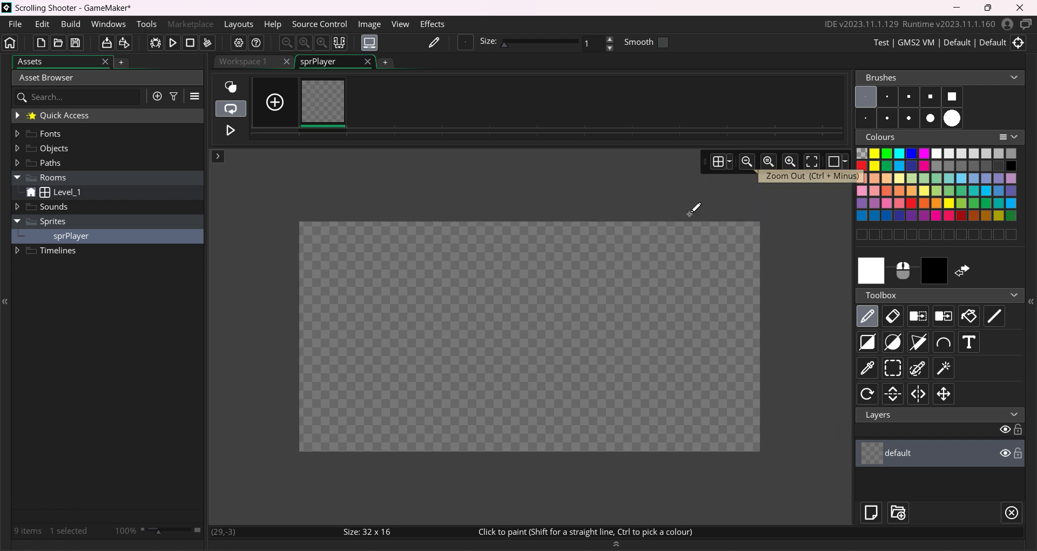
left_click(749, 162)
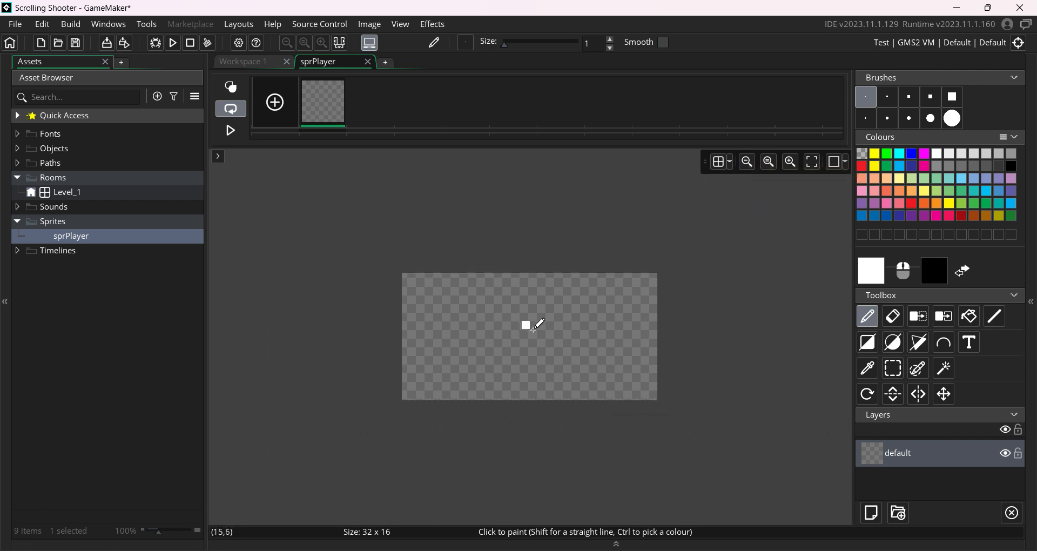
left_click(812, 163)
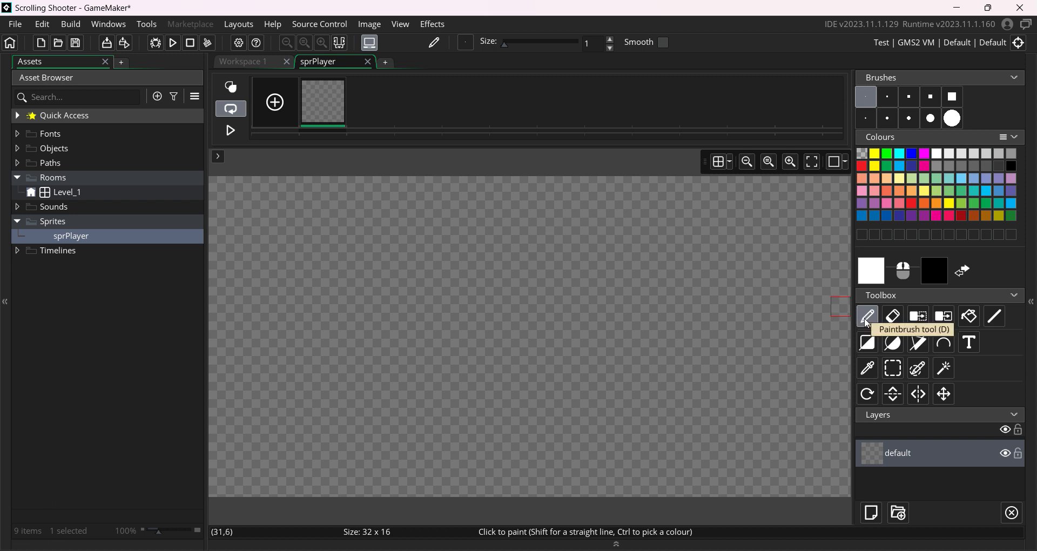
Step: Try a white freehand scribble, a filled rectangle, an ellipse and a polygon on the canvas, and undo them all
mouse_move(500, 246)
left_mouse_down()
mouse_move(689, 401)
mouse_move(462, 318)
mouse_move(597, 363)
mouse_move(562, 342)
mouse_move(570, 333)
mouse_move(552, 301)
left_mouse_up()
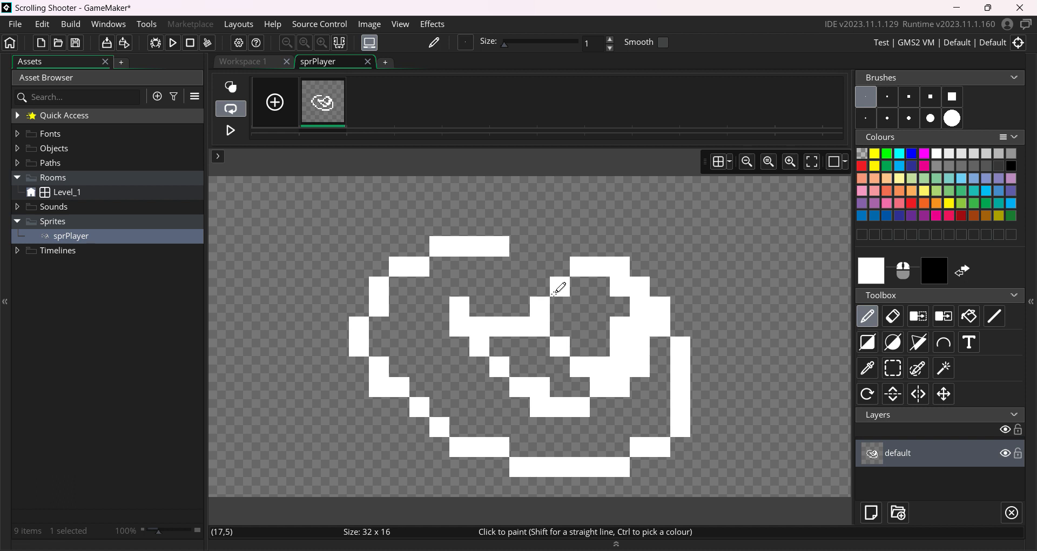
key("ctrl+z")
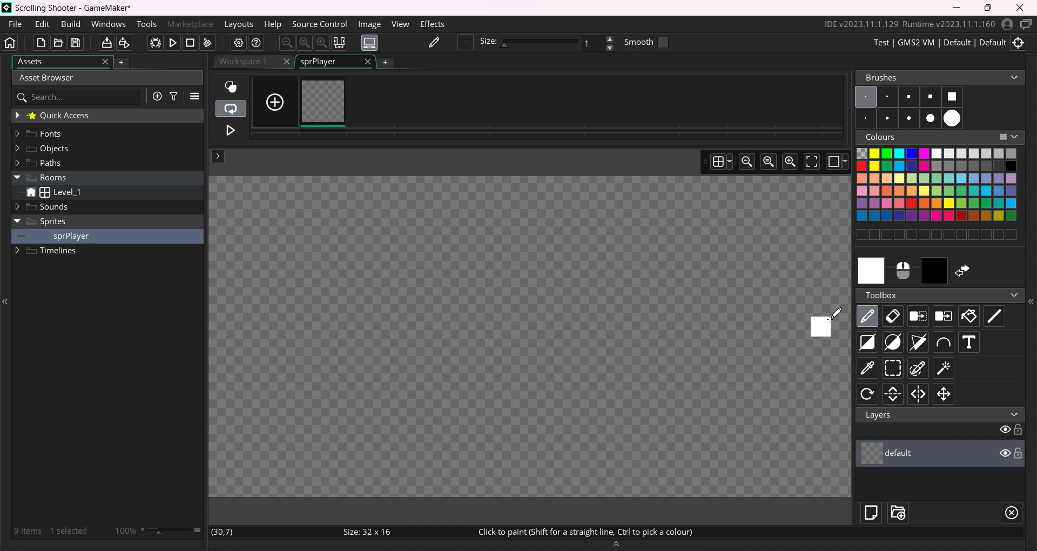
left_click(869, 343)
left_click_drag(368, 297, 631, 398)
left_click(894, 344)
left_click_drag(658, 265, 810, 378)
left_click(922, 347)
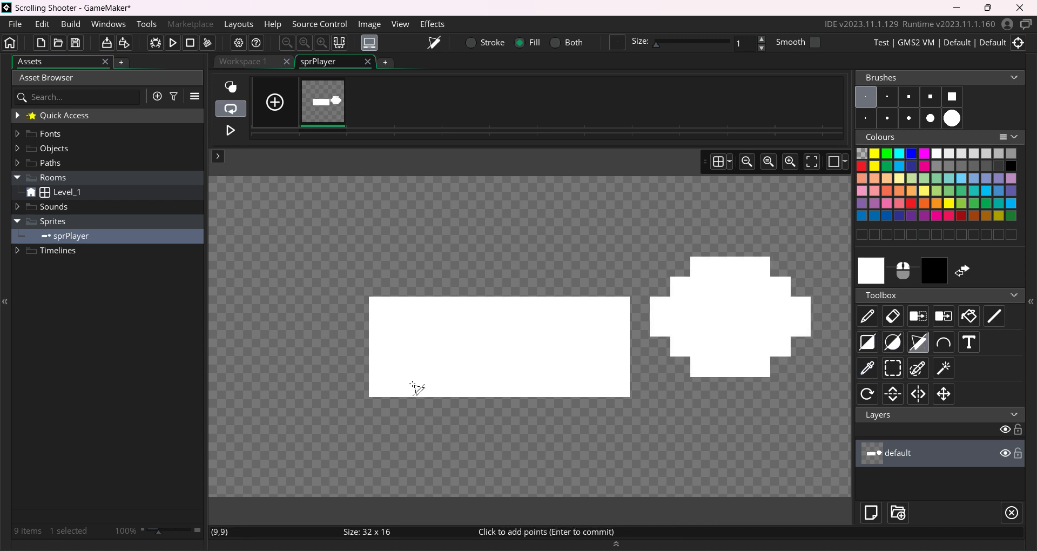
left_click(615, 467)
left_click(778, 405)
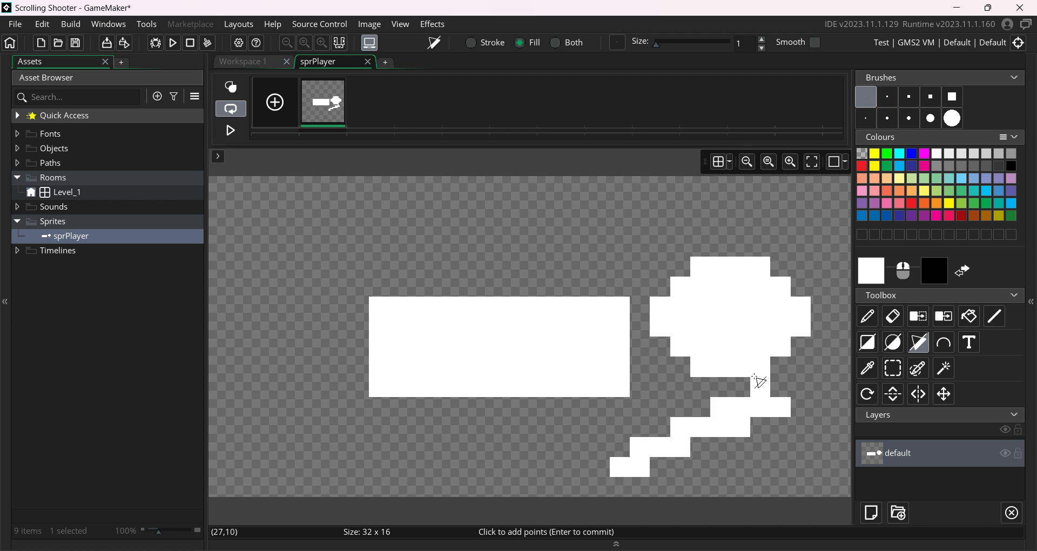
left_click(537, 234)
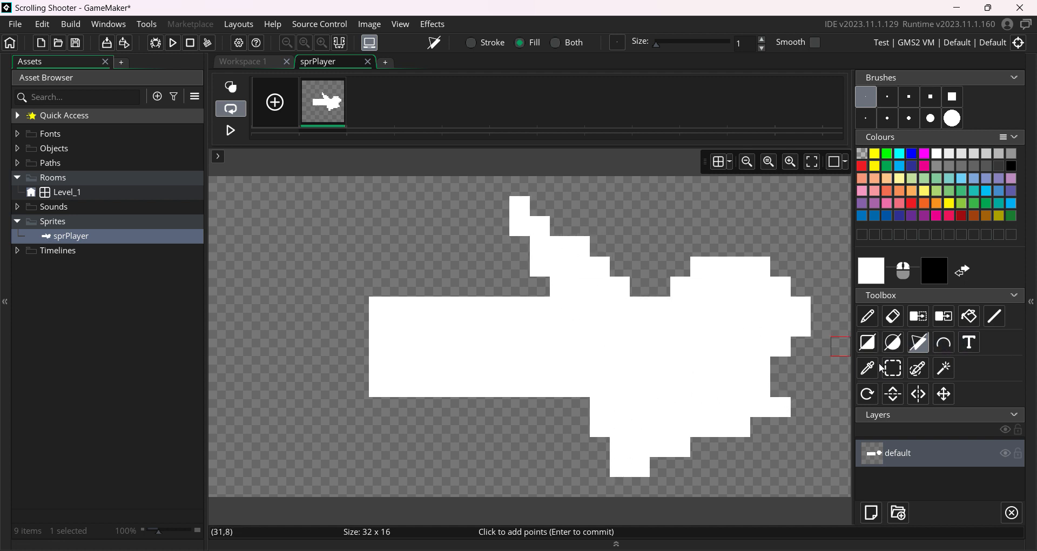
key("ctrl+z")
key("ctrl+z")
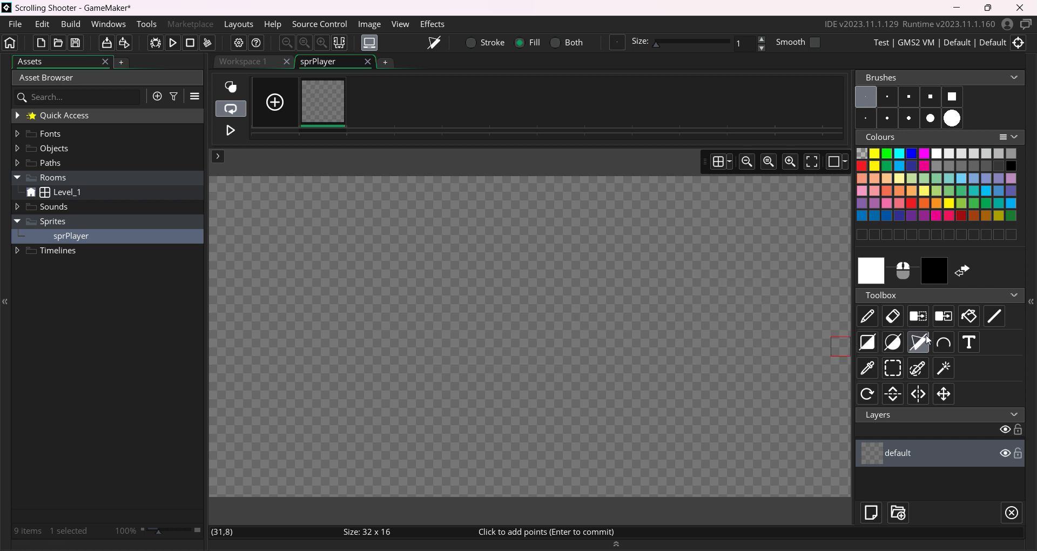
Step: Fill the whole sprPlayer canvas with yellow using the Fill tool
left_click(972, 321)
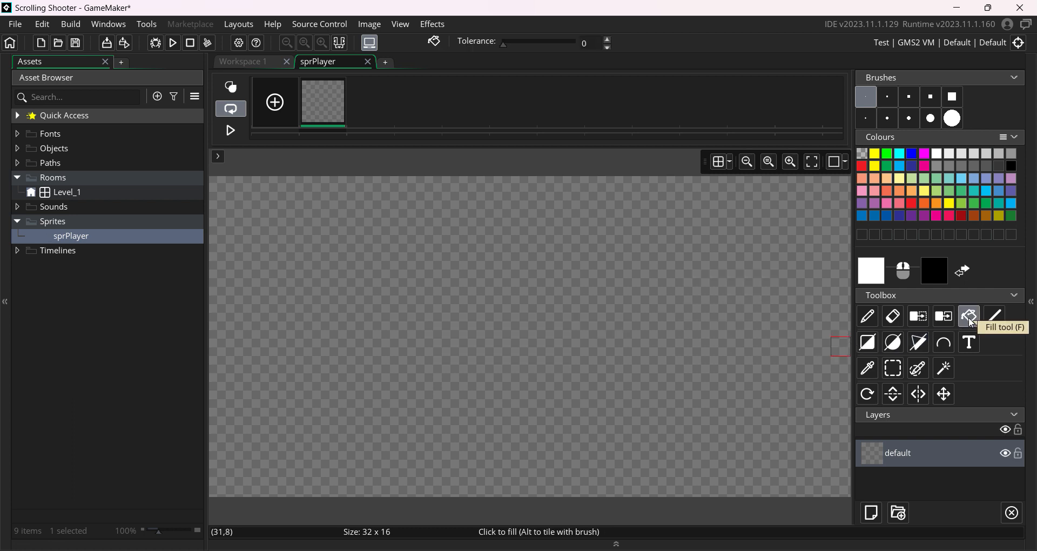
left_click(878, 166)
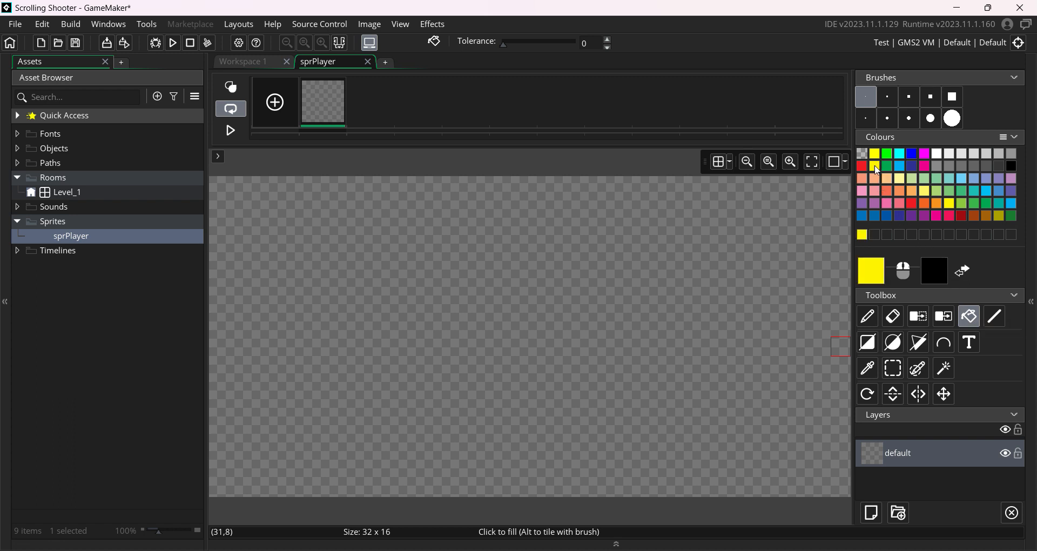
left_click(612, 277)
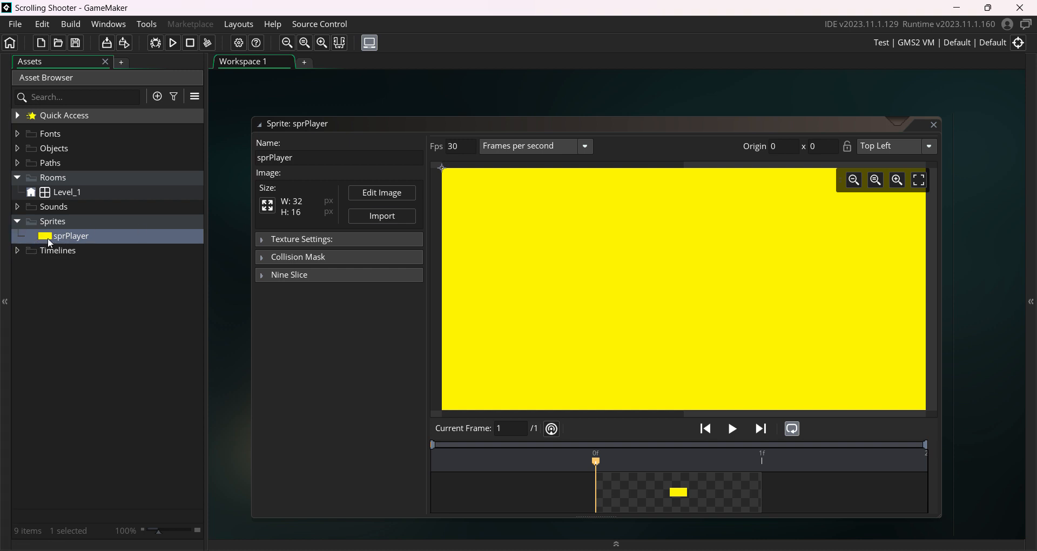
Step: Draw a large filled black ellipse in the middle of the yellow sprPlayer image, and close the image and sprite editors
left_click(383, 193)
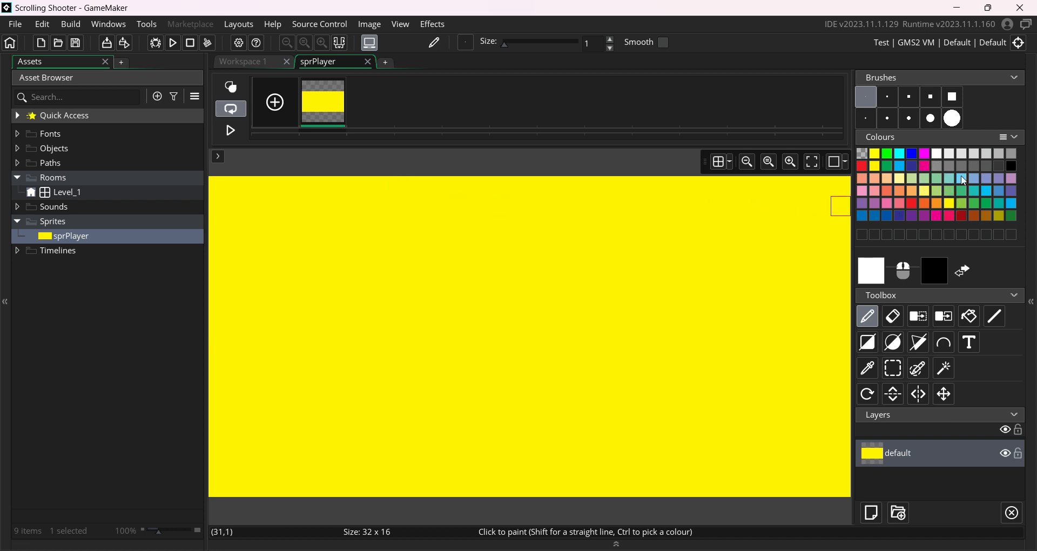
left_click(1010, 165)
left_click(895, 343)
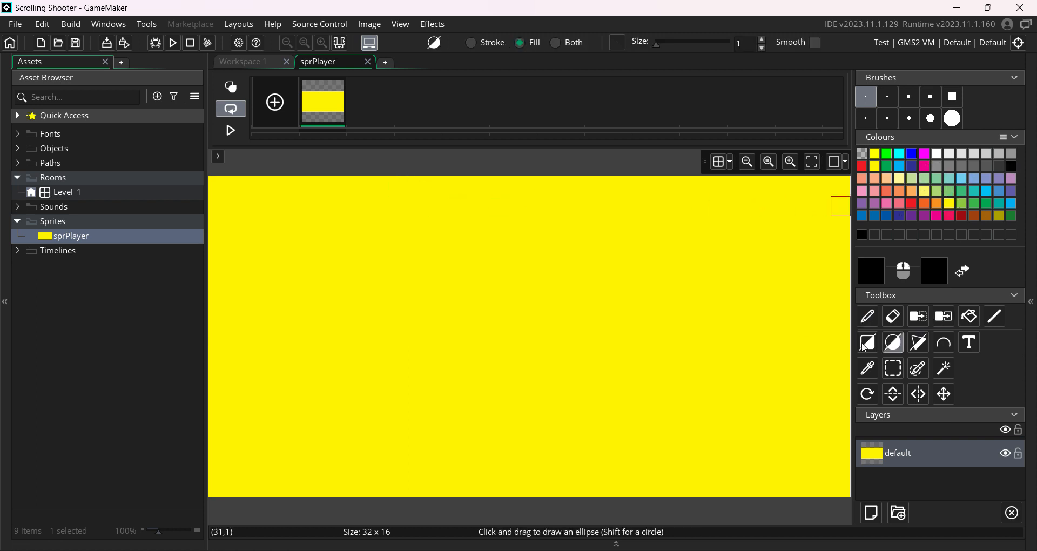
left_click_drag(416, 249, 624, 432)
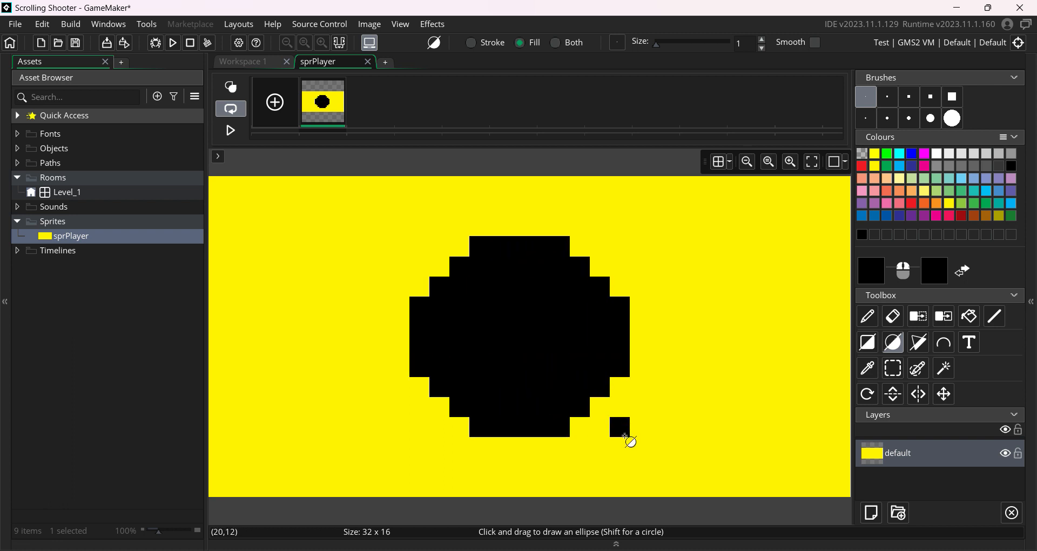
left_click(368, 62)
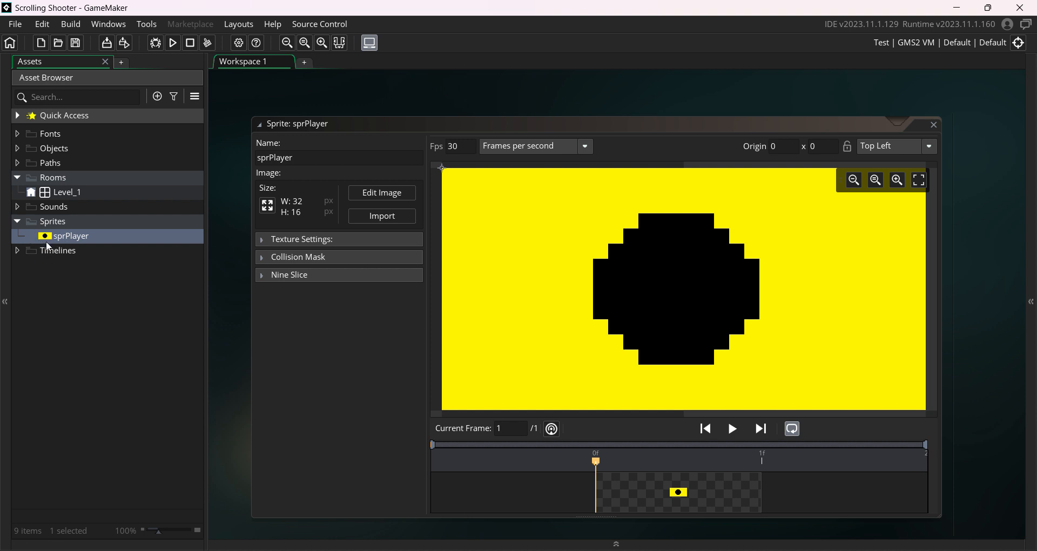
left_click(935, 126)
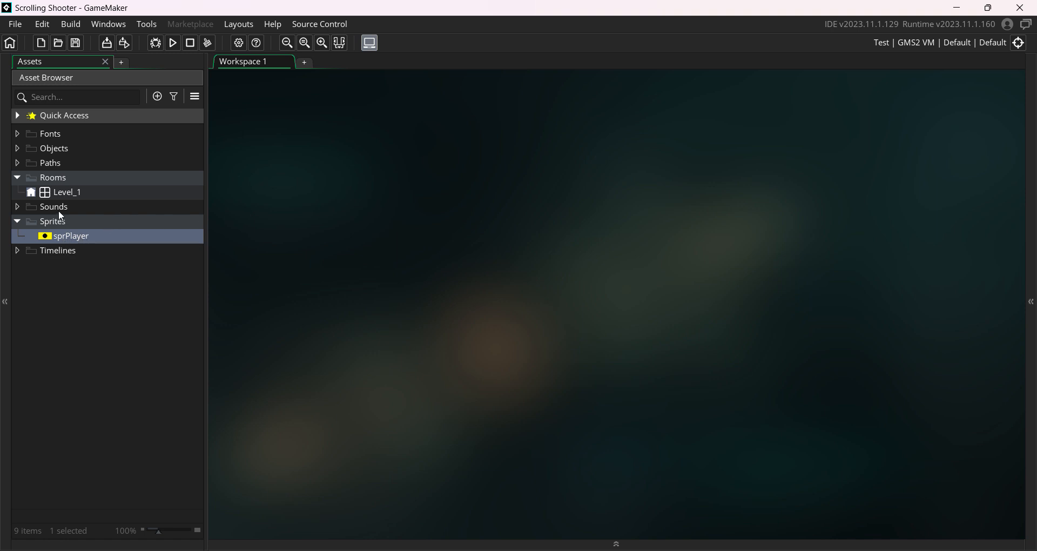
Step: Create one new object in the Objects folder and name it objPlayer
left_click(52, 151)
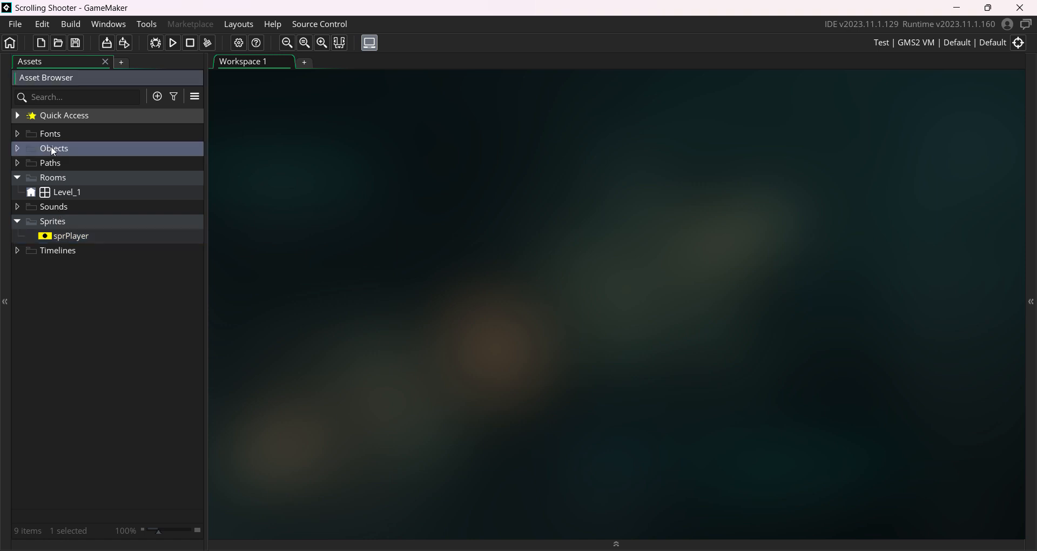
left_click(156, 95)
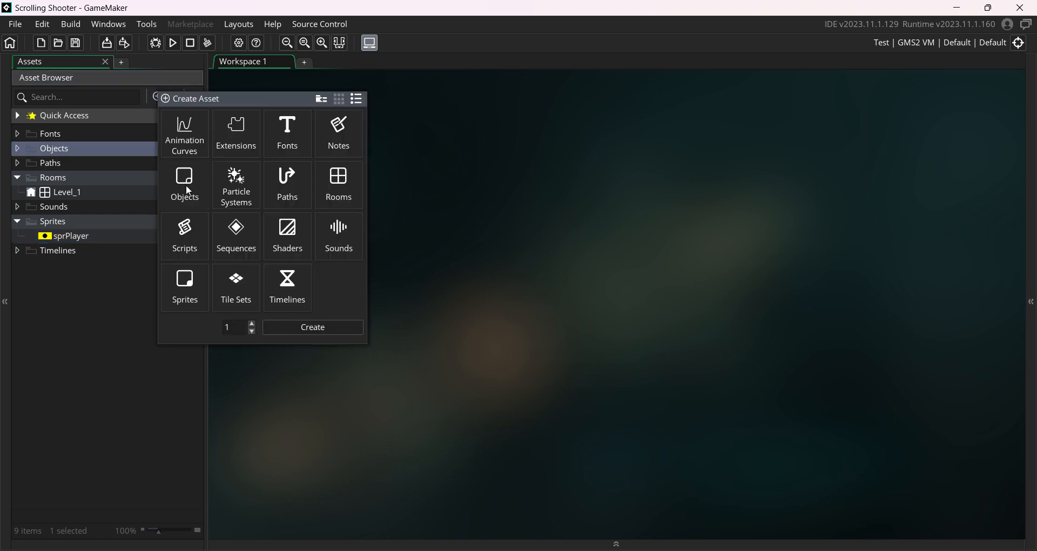
left_click(301, 327)
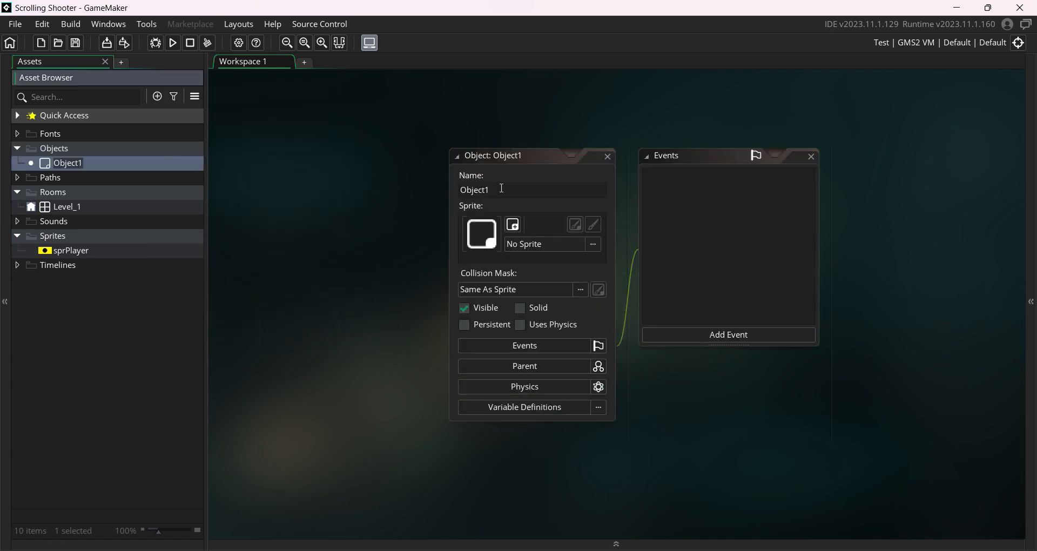
left_click(456, 191)
type("obj")
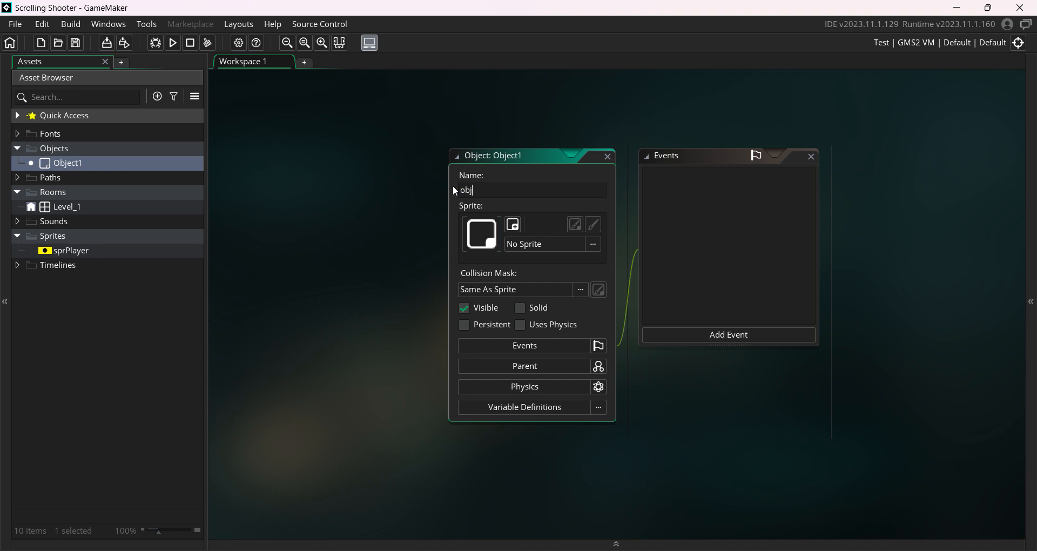
type("Player")
key("Return")
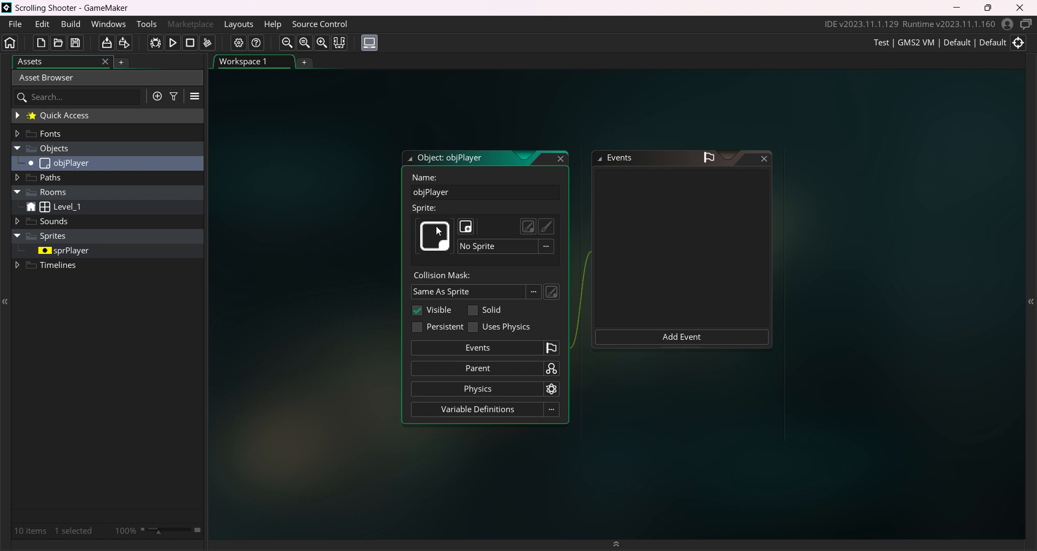
Step: Assign sprPlayer from the Sprites folder as the sprite of objPlayer
left_click(485, 249)
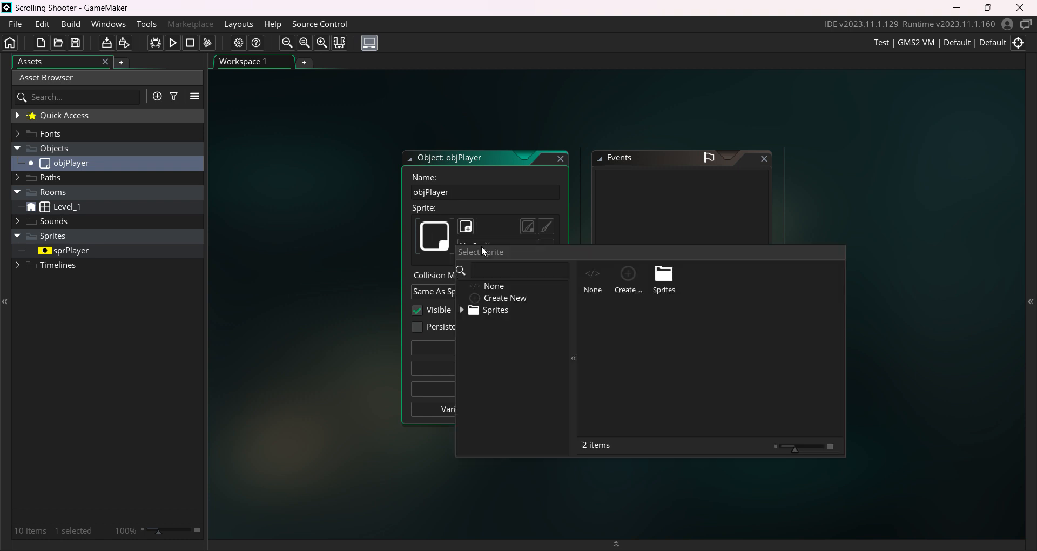
double_click(666, 283)
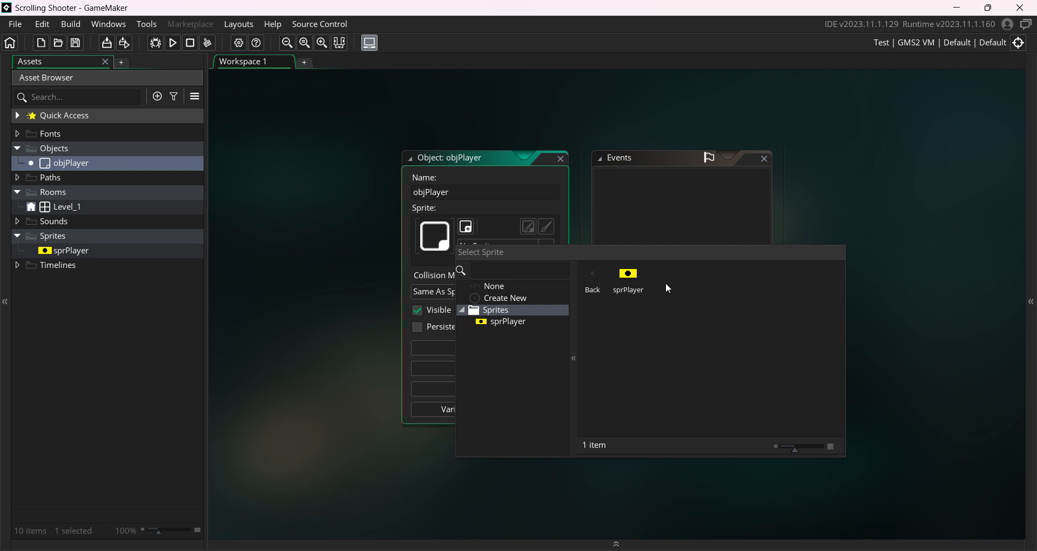
left_click(463, 311)
left_click(463, 311)
double_click(633, 288)
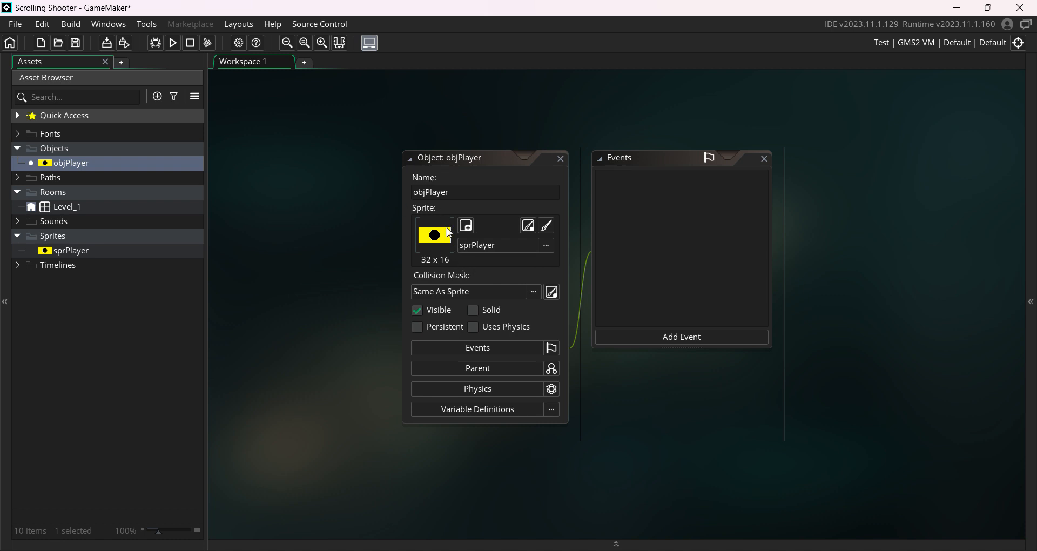
Step: Open the room Level_1 and place one instance of objPlayer near the middle of the room on the Instances layer
left_click(483, 160)
left_click_drag(480, 158, 381, 132)
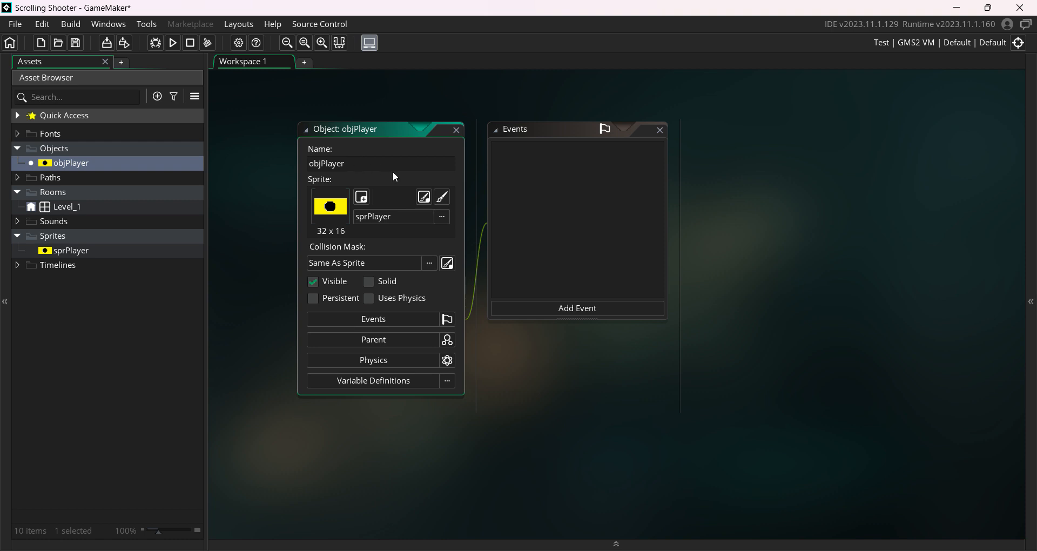
double_click(70, 209)
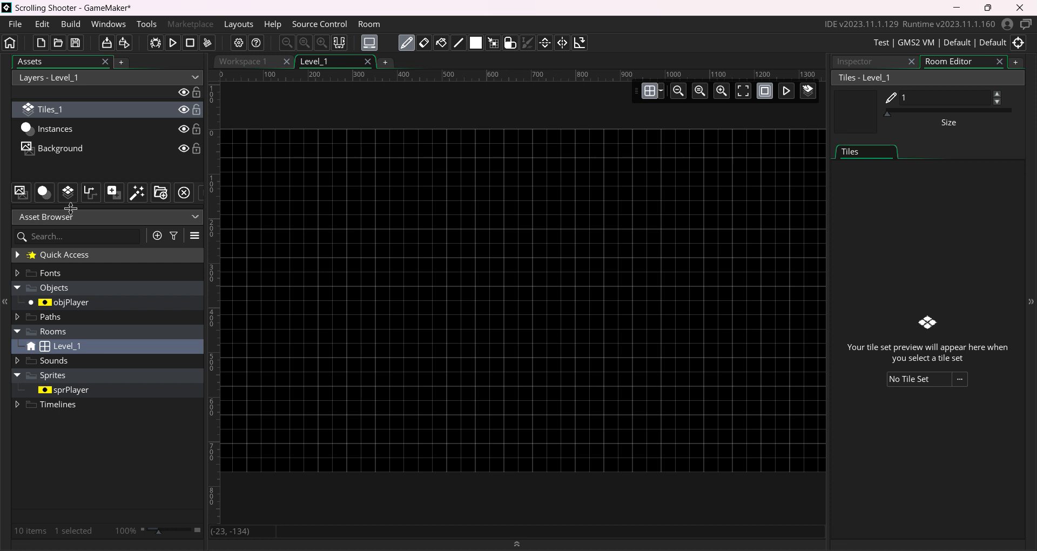
left_click(55, 131)
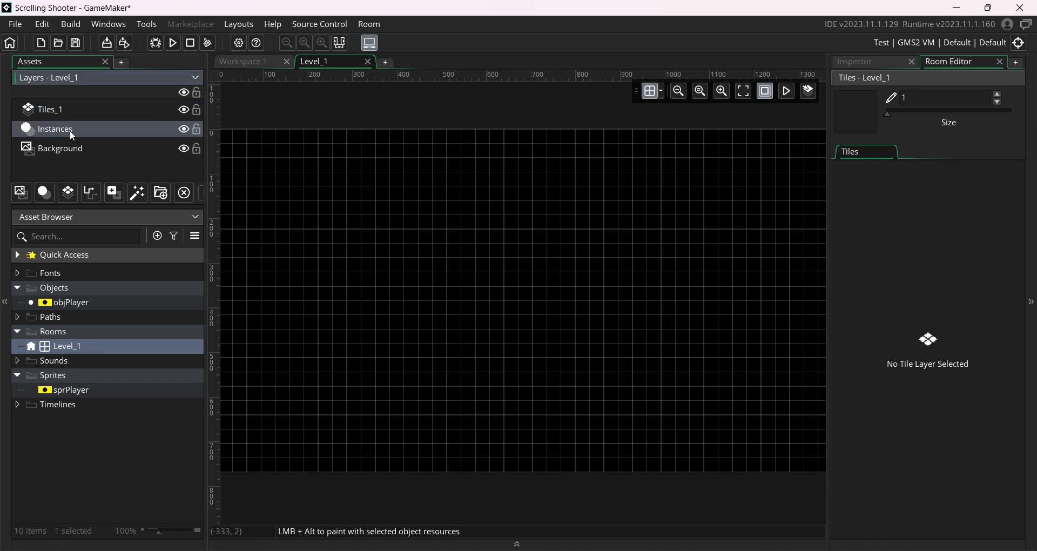
left_click(81, 303)
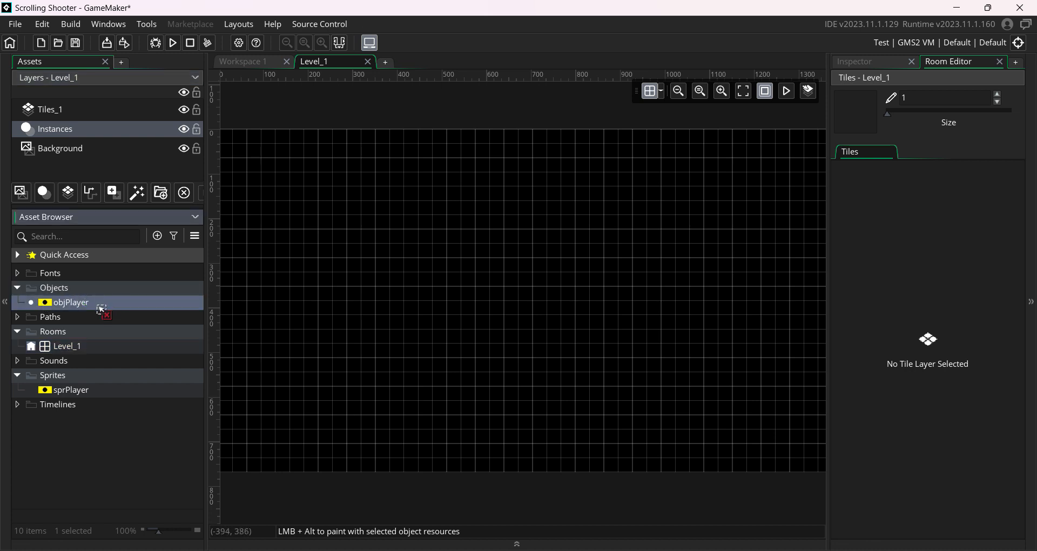
left_click_drag(99, 308, 512, 305)
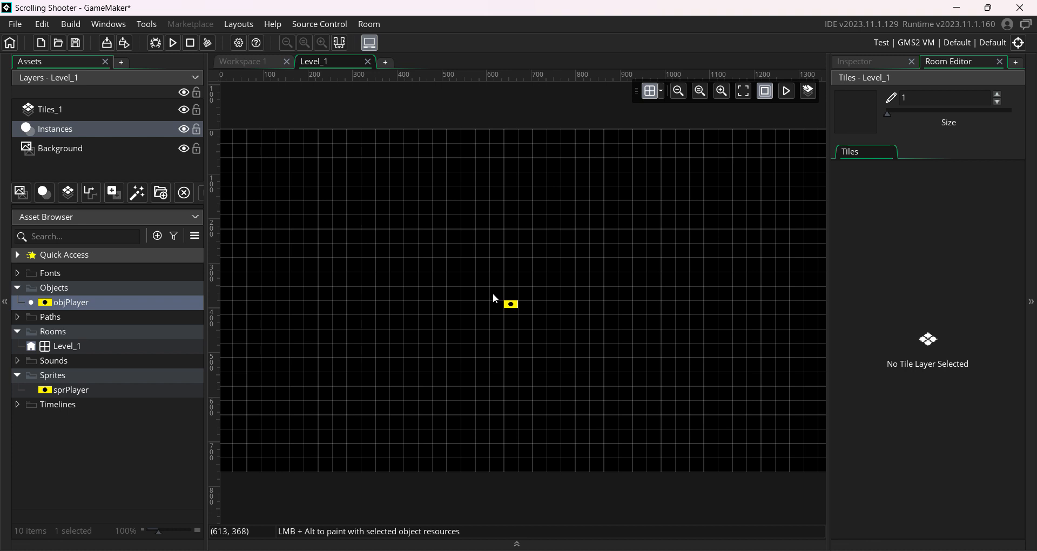
Step: Run the game to check how the player appears in the room, and close the game window
left_click(173, 43)
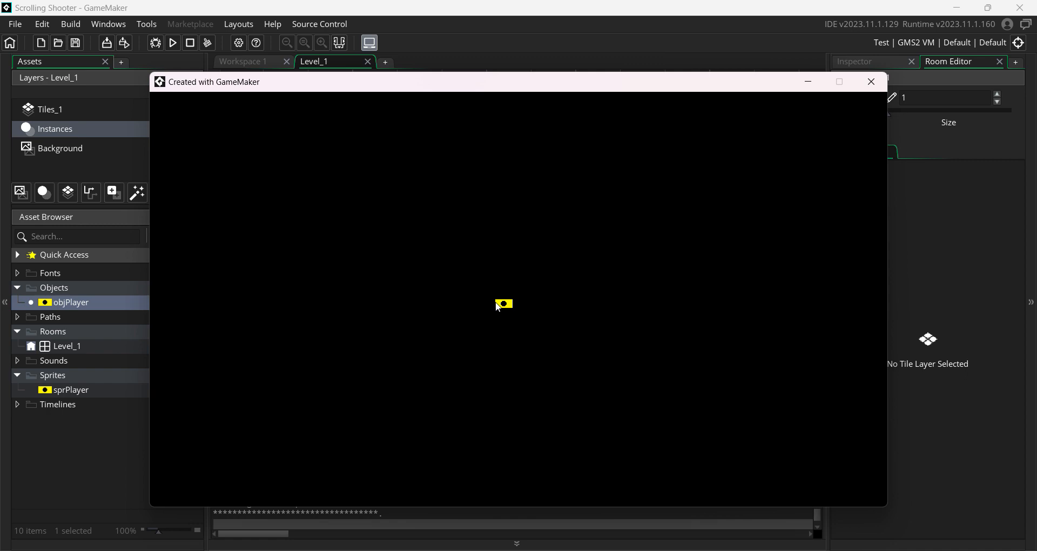
left_click(871, 84)
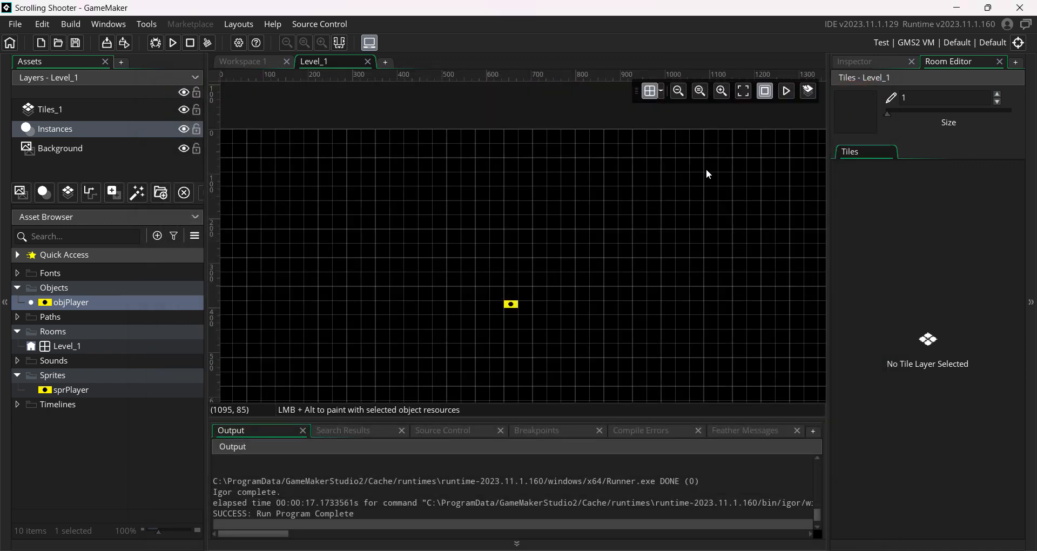